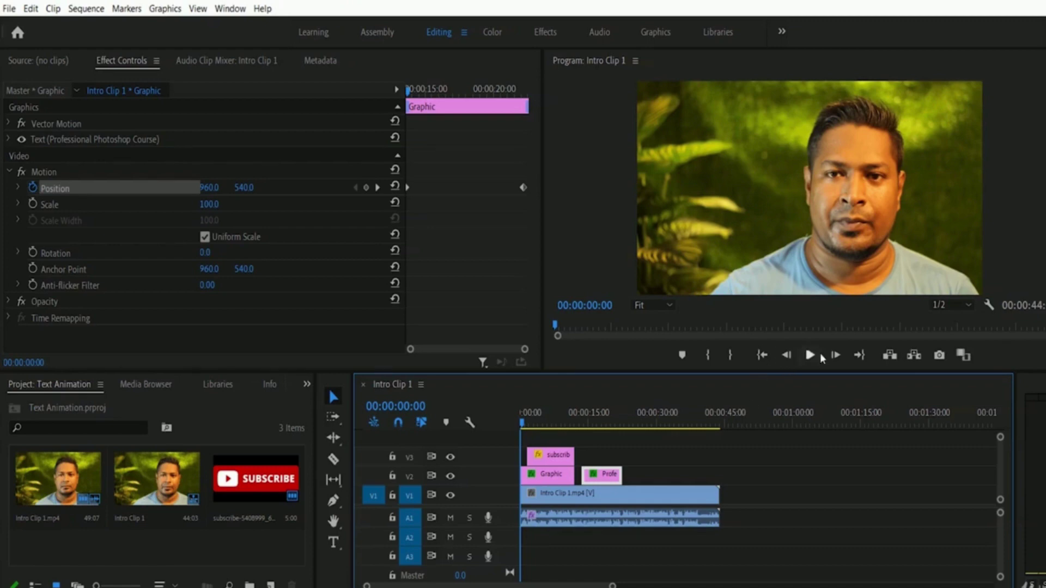
Step: Play the start of the finished sequence several times to review the entrance animation of the name title
{"action": "left_click", "coordinate": [811, 358]}
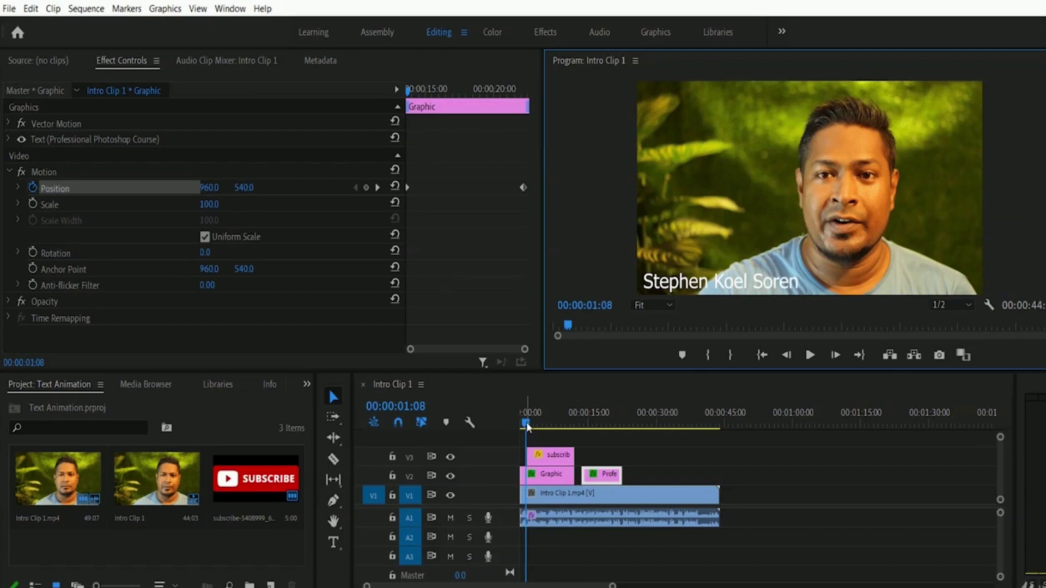
{"action": "left_click_drag", "start_coordinate": [527, 427], "coordinate": [502, 423]}
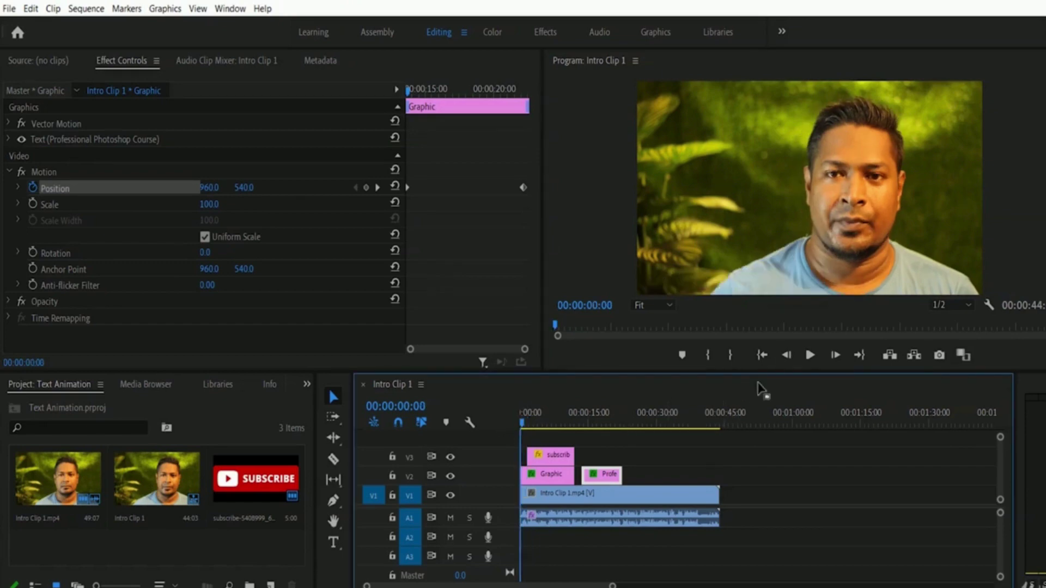
{"action": "left_click", "coordinate": [809, 355]}
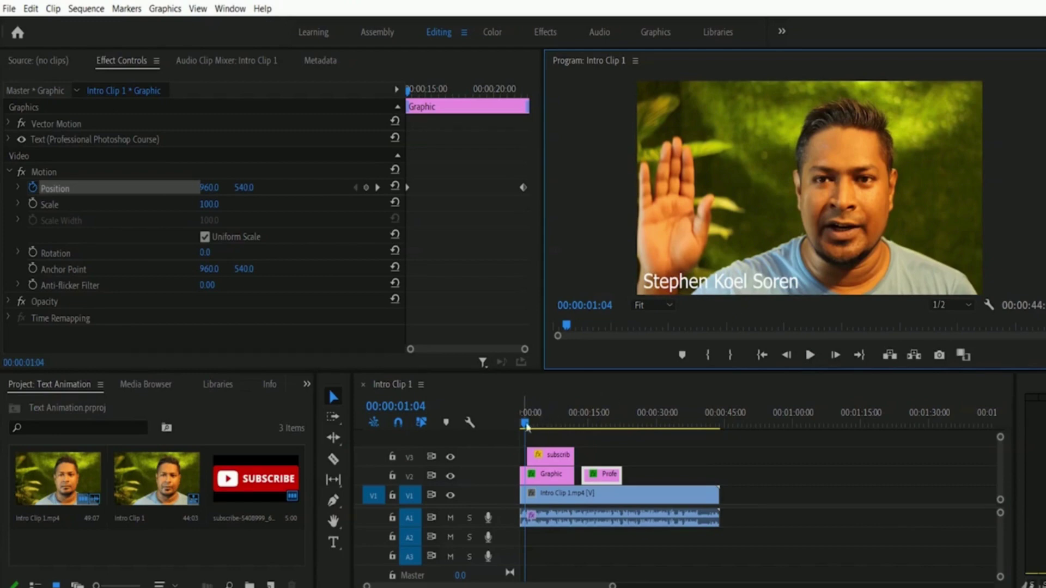
{"action": "left_click_drag", "start_coordinate": [526, 427], "coordinate": [520, 428]}
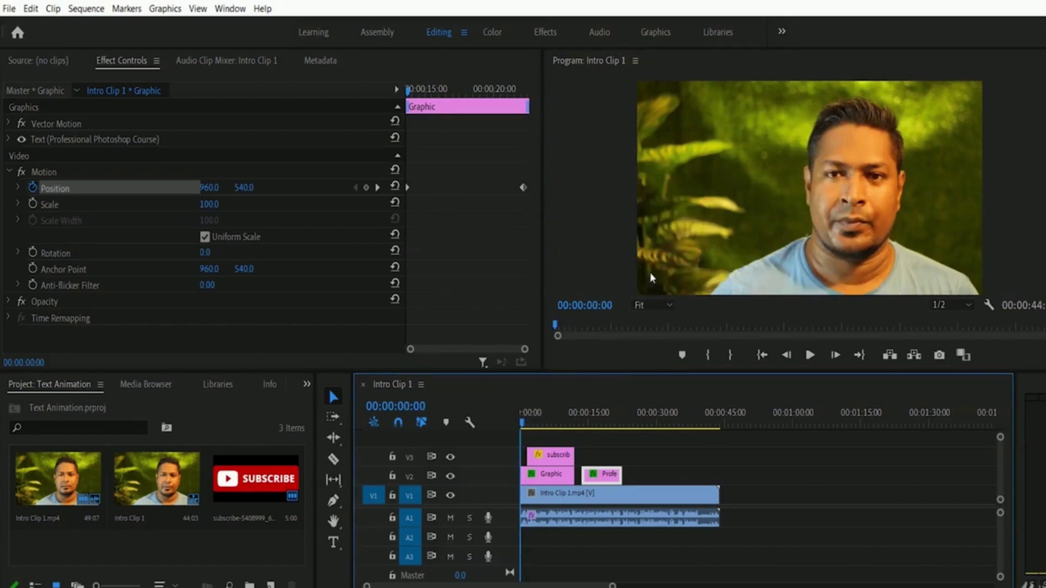
{"action": "left_click", "coordinate": [810, 356]}
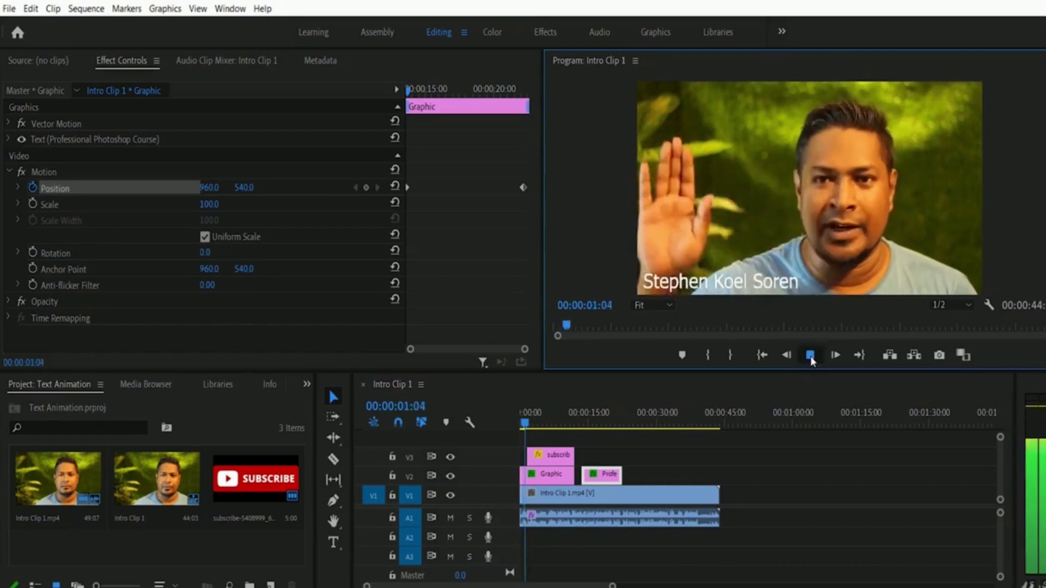
{"action": "left_click", "coordinate": [809, 355]}
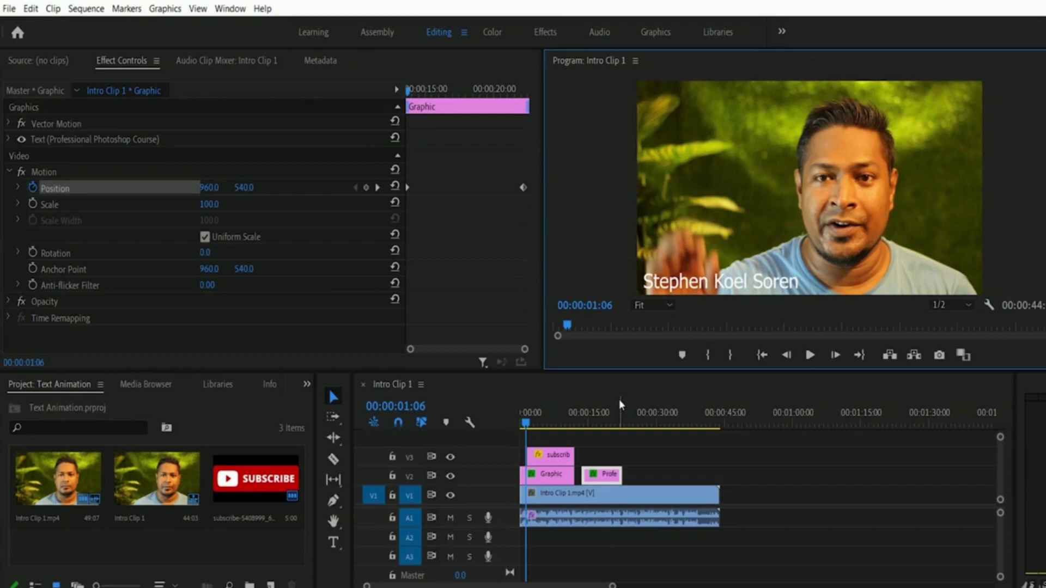
Step: Play further through the finished sequence to review the animations of the subscribe graphic and the Professional Photoshop Course title
{"action": "left_click", "coordinate": [811, 357]}
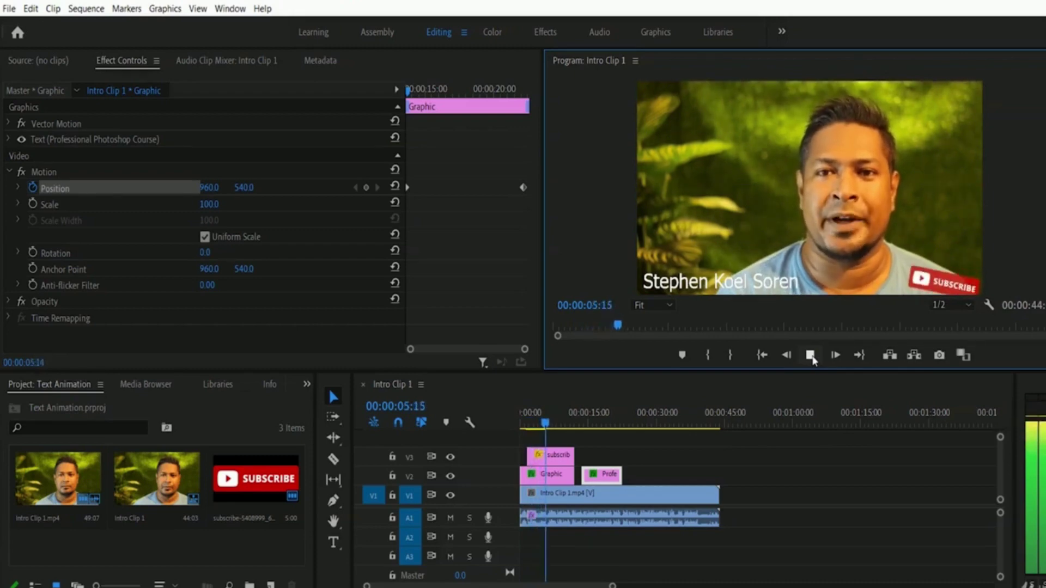
{"action": "left_click", "coordinate": [811, 357]}
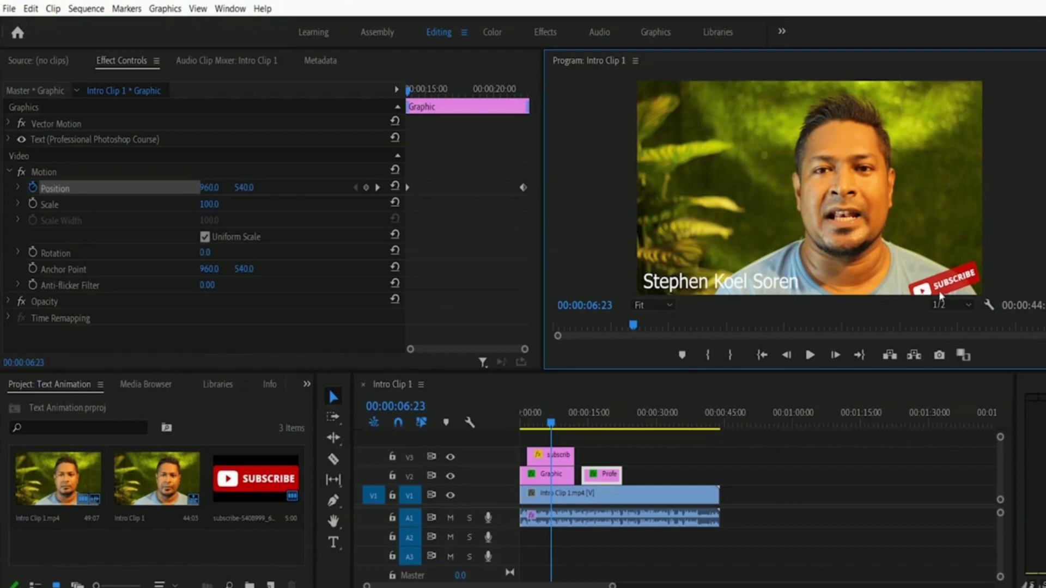
{"action": "left_click", "coordinate": [810, 355]}
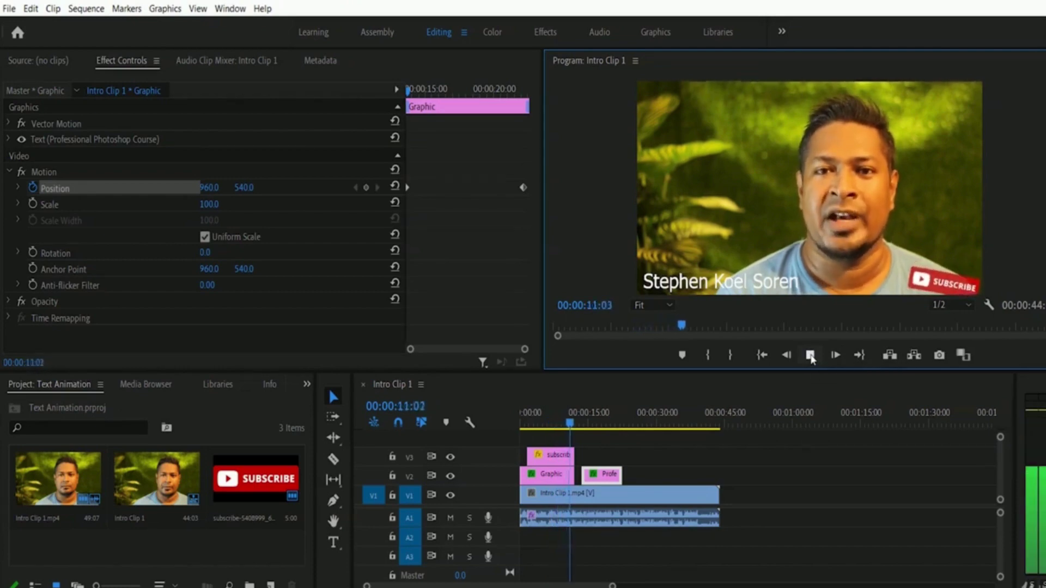
{"action": "left_click", "coordinate": [810, 356]}
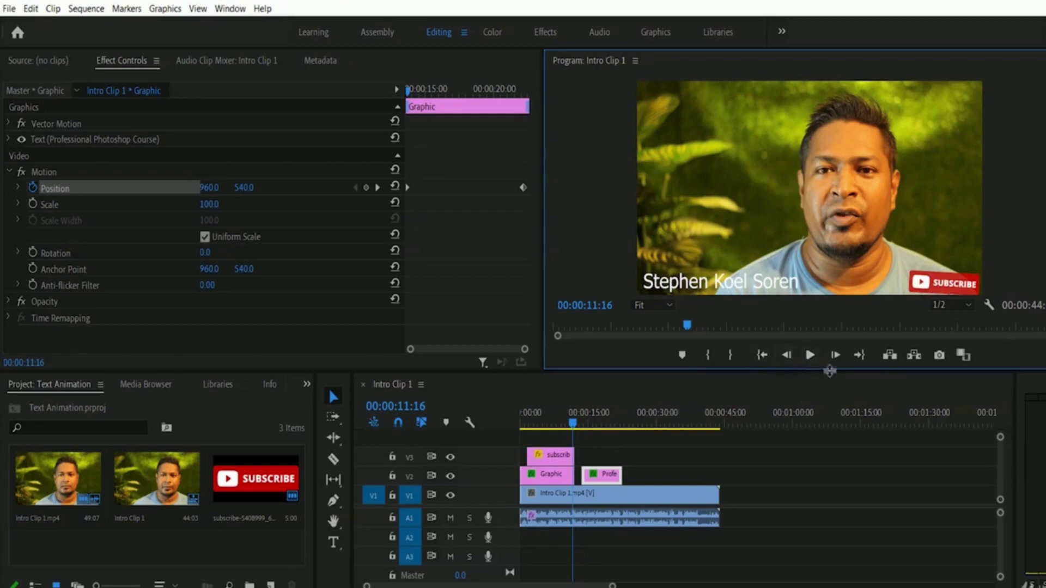
{"action": "left_click", "coordinate": [810, 355]}
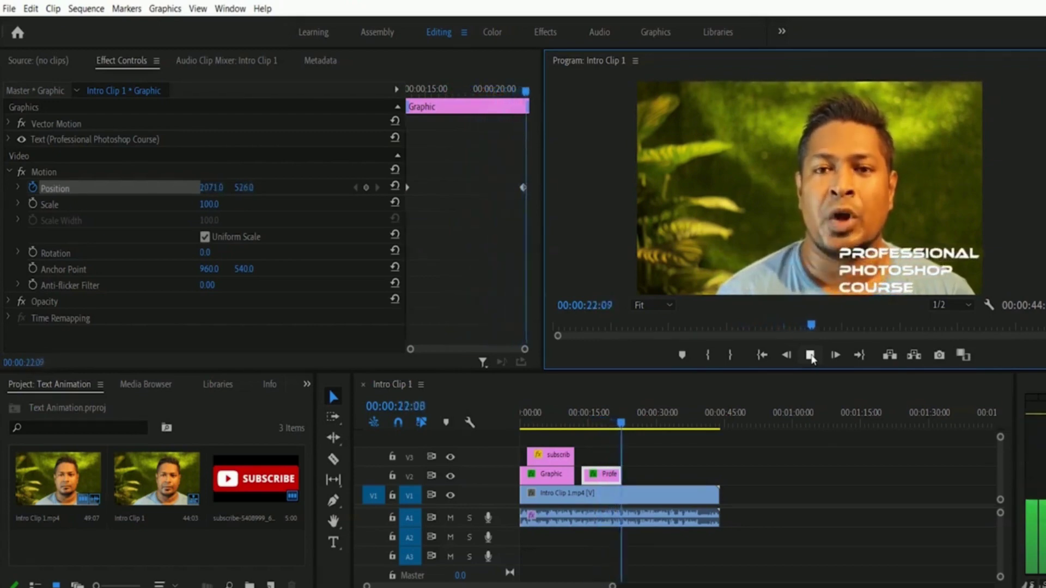
{"action": "left_click", "coordinate": [810, 356]}
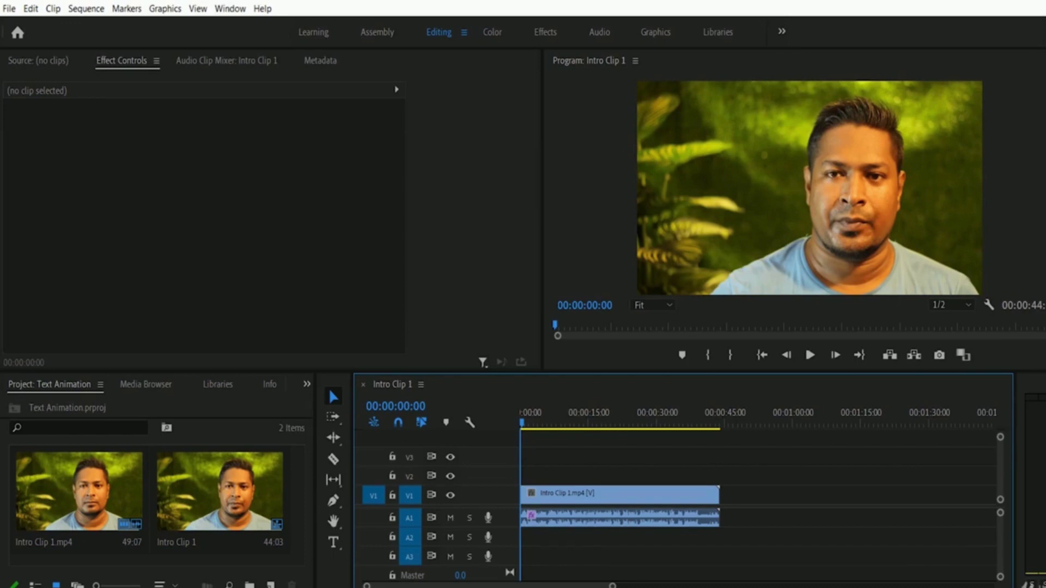
Step: Add a text title with the presenter's full name over the lower part of the video at 00:00:00:00
{"action": "left_click", "coordinate": [334, 543]}
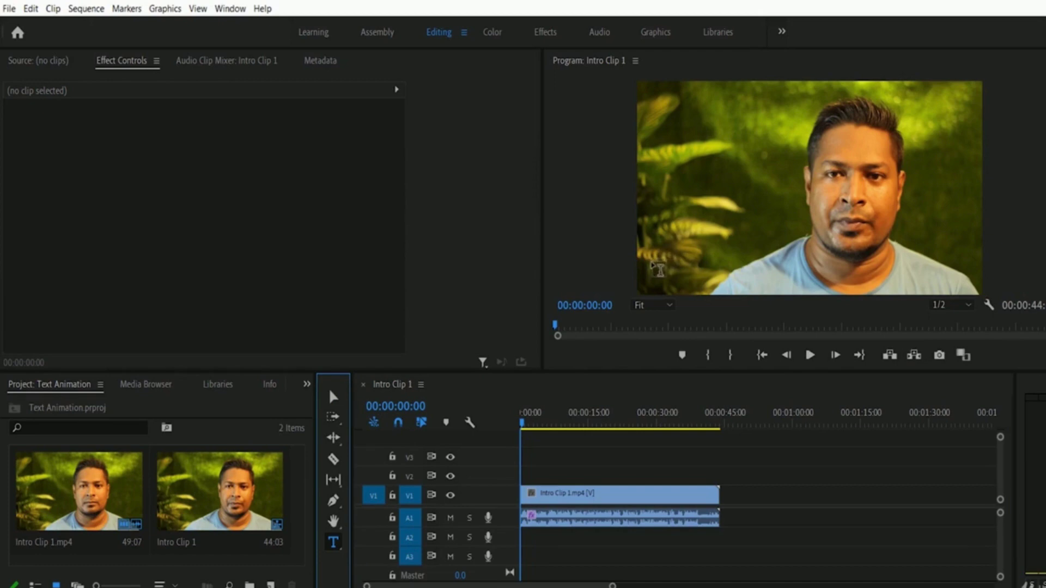
{"action": "left_click", "coordinate": [656, 261]}
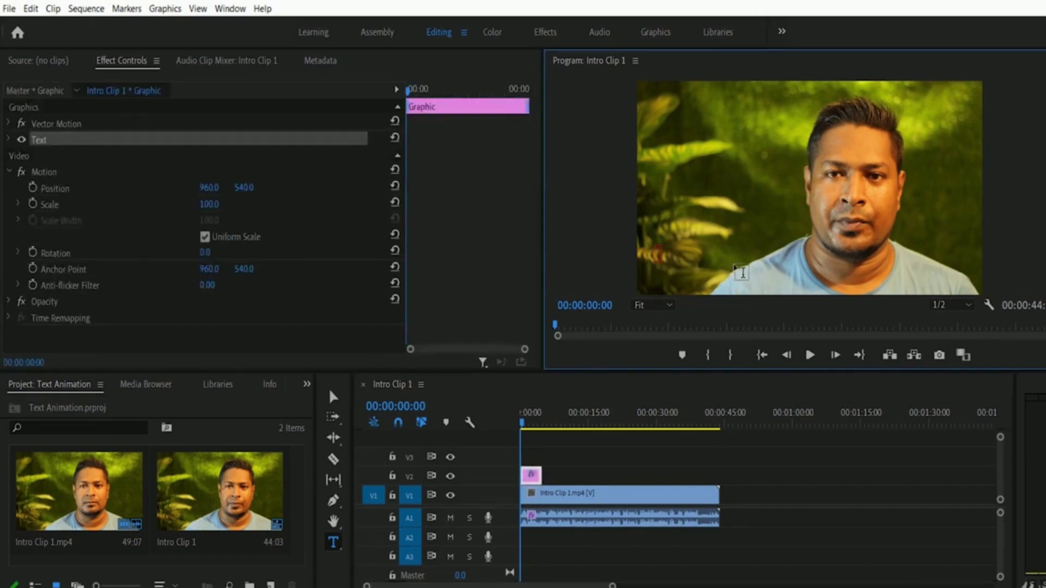
{"action": "type", "text": "STEPHEN K"}
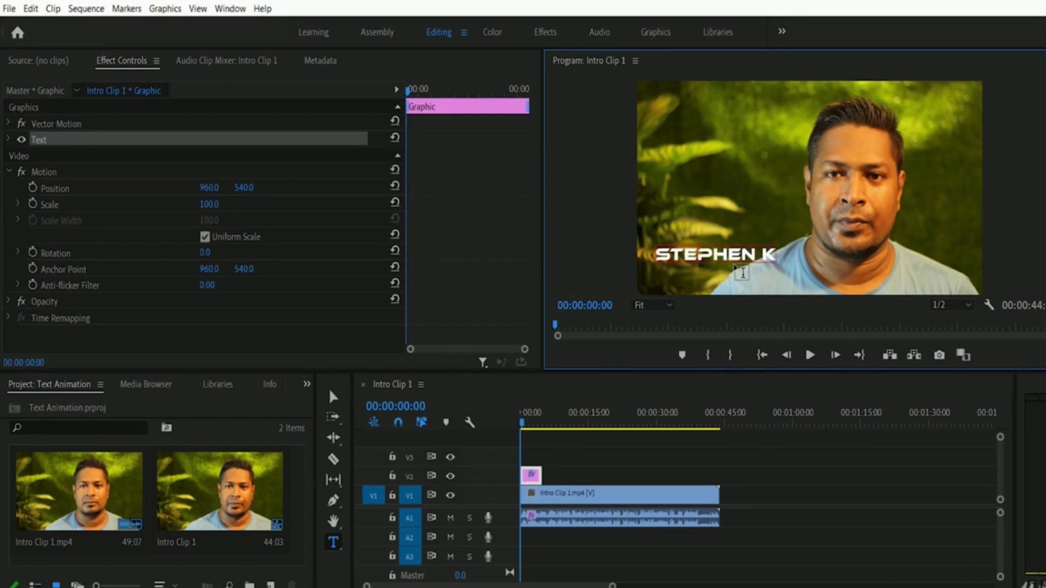
{"action": "type", "text": "OEL SOREN"}
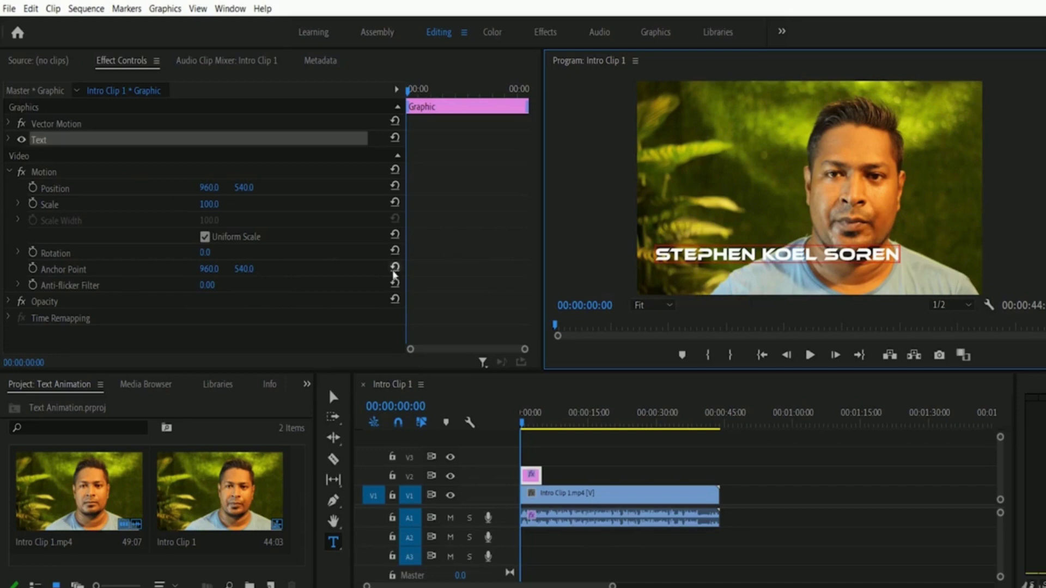
{"action": "left_click", "coordinate": [306, 289]}
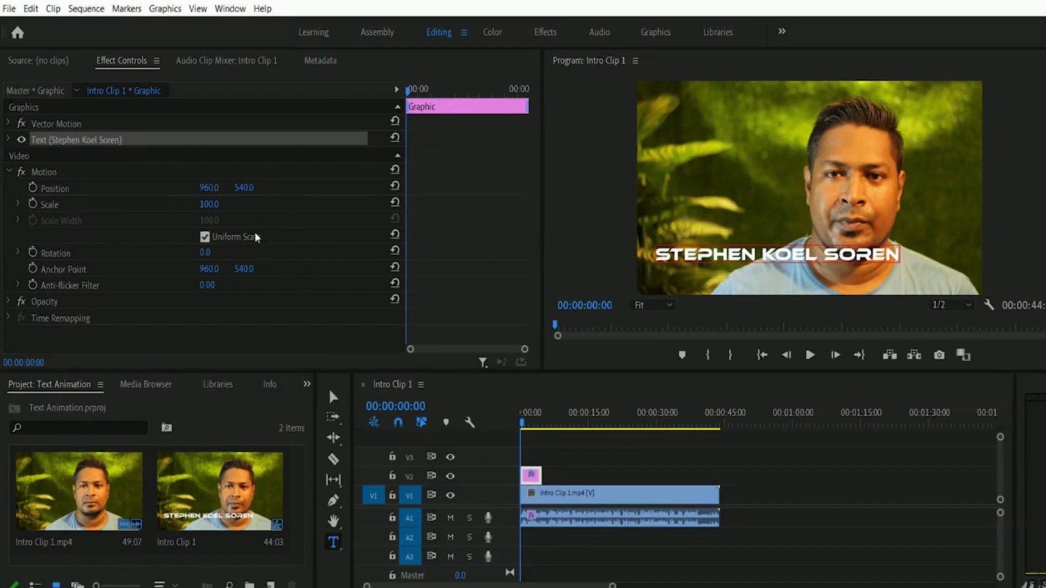
Step: Move the name title below the frame with Position 960, 809 and enable Position keyframing at 00:00:00:00
{"action": "left_click", "coordinate": [247, 194]}
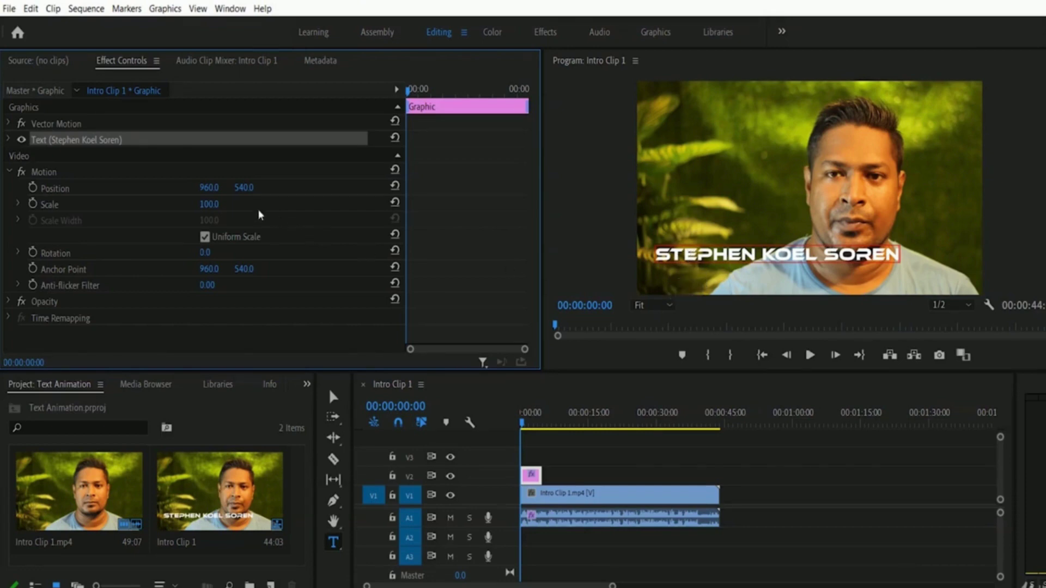
{"action": "left_click", "coordinate": [239, 188]}
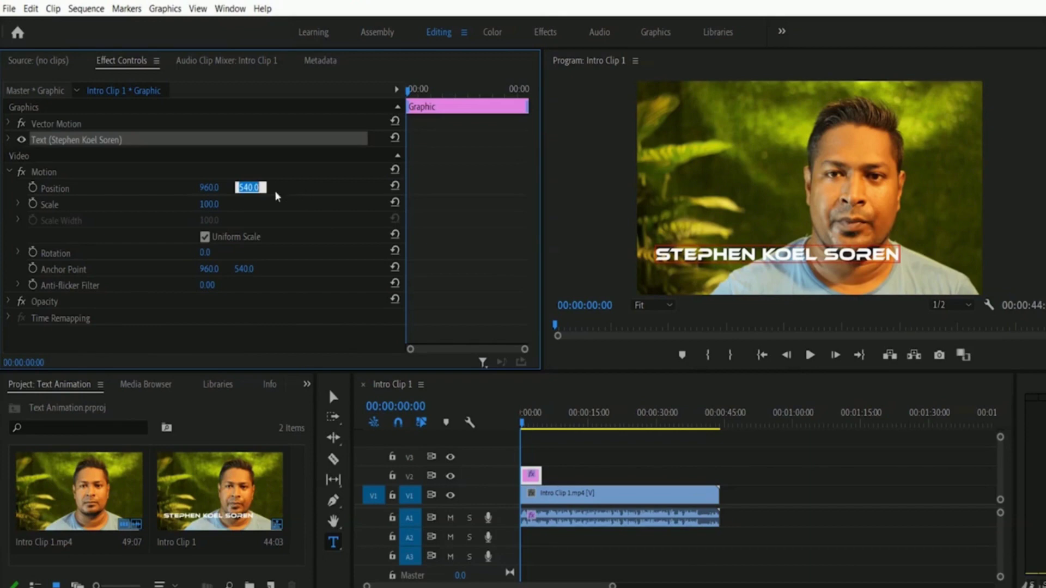
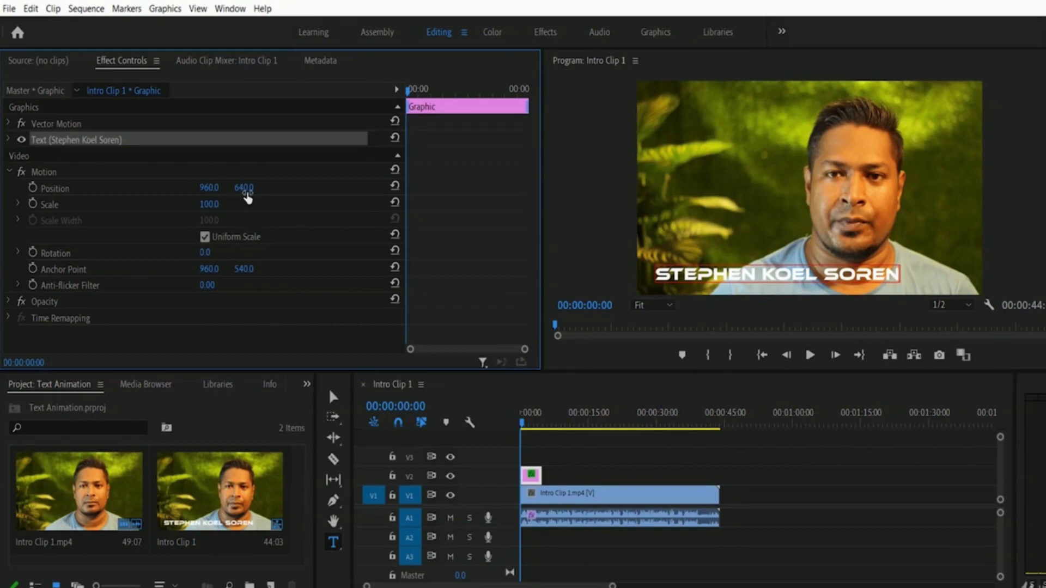
{"action": "left_click_drag", "start_coordinate": [244, 195], "coordinate": [126, 213]}
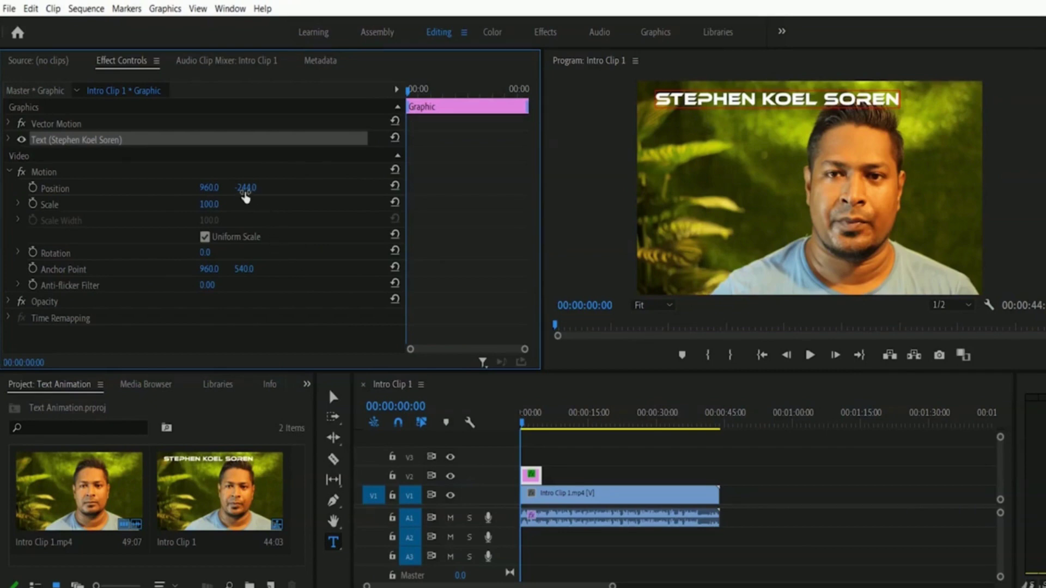
{"action": "left_click_drag", "start_coordinate": [246, 191], "coordinate": [1034, 284]}
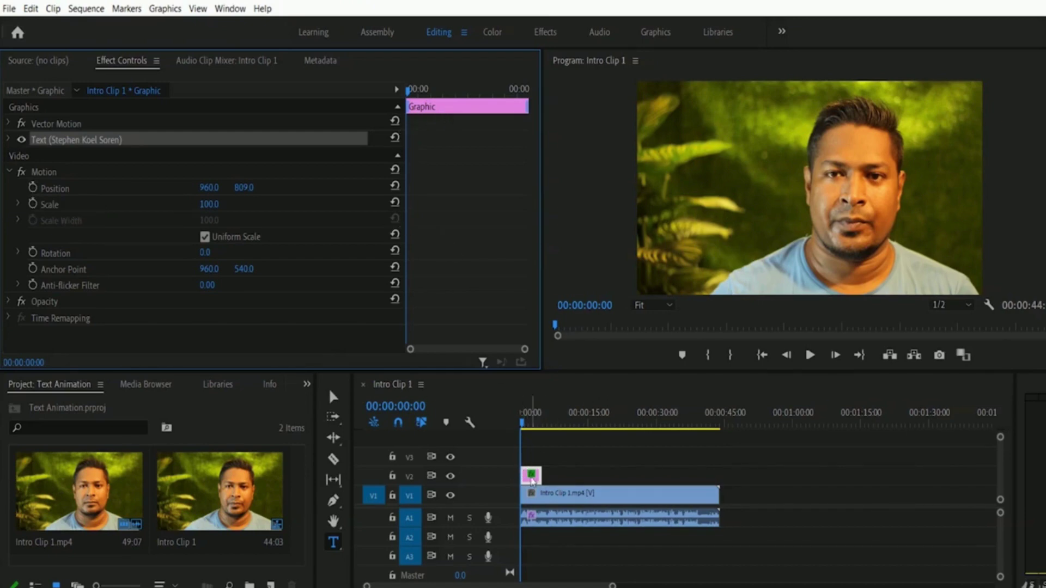
{"action": "left_click", "coordinate": [33, 189]}
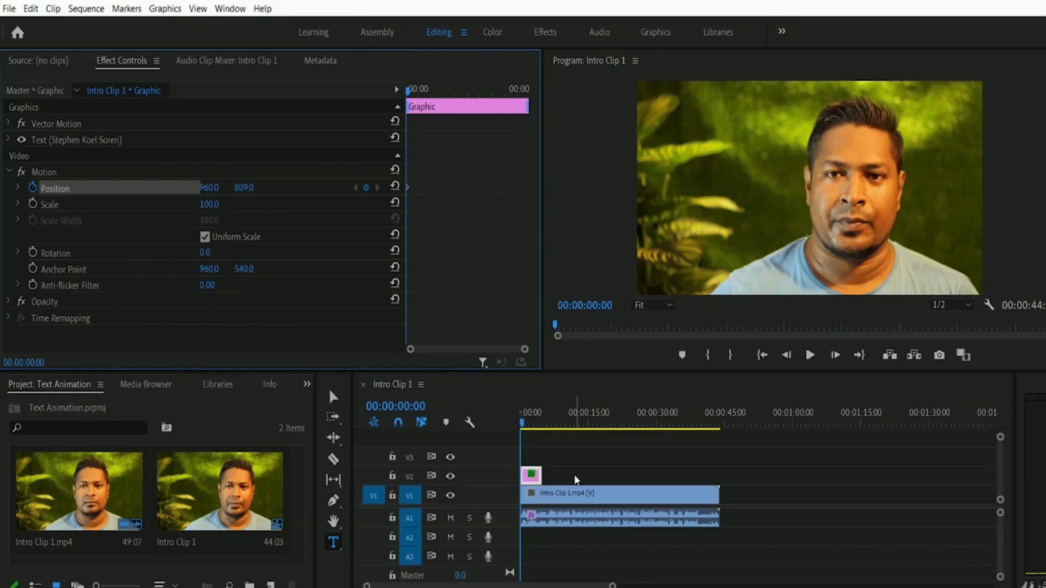
Step: Add a second Position keyframe at 00:00:02:12 with the name title's vertical position set to 650
{"action": "left_click", "coordinate": [811, 356]}
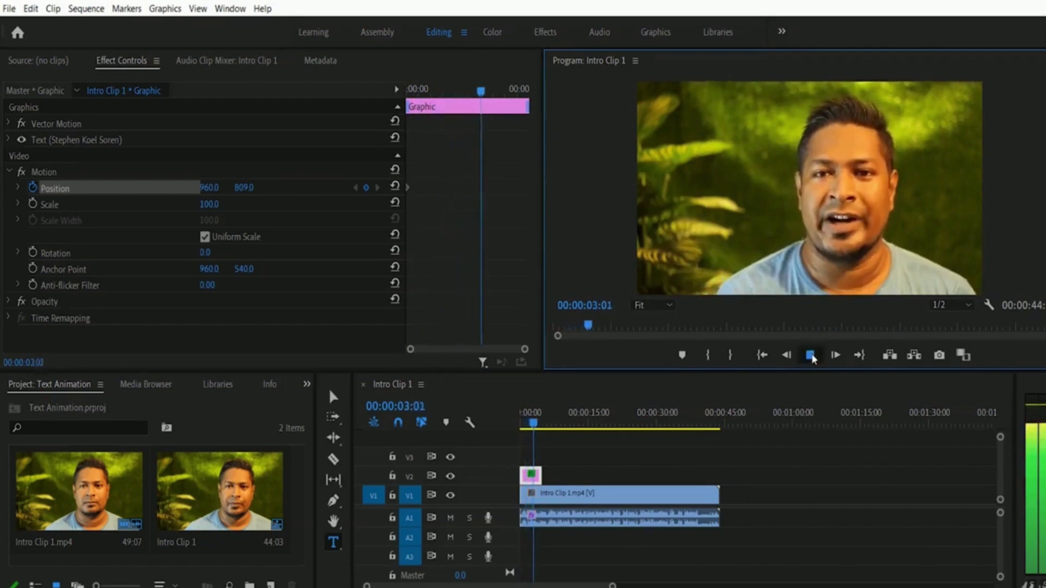
{"action": "left_click", "coordinate": [811, 357]}
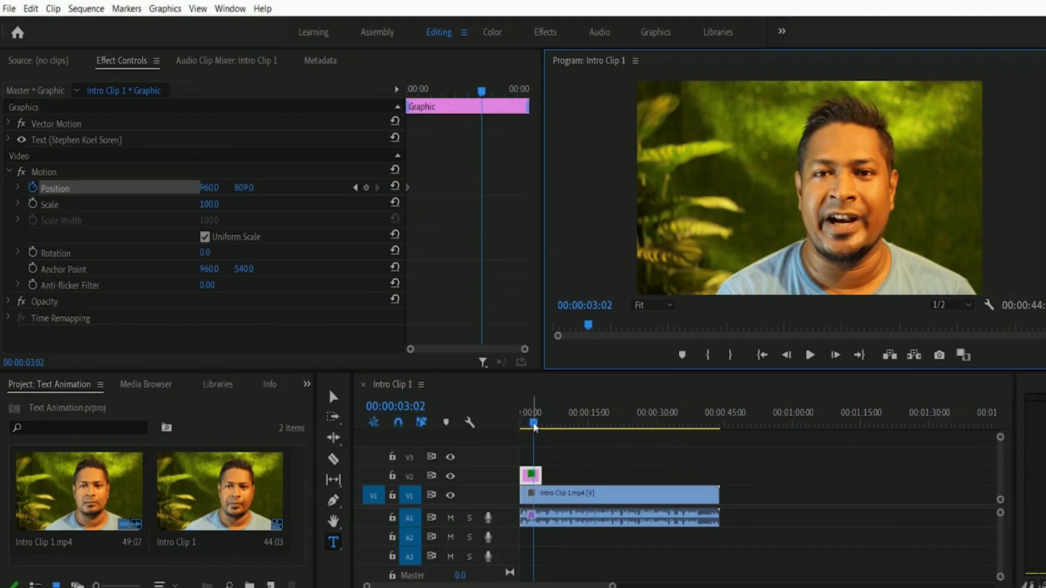
{"action": "left_click_drag", "start_coordinate": [528, 424], "coordinate": [470, 429]}
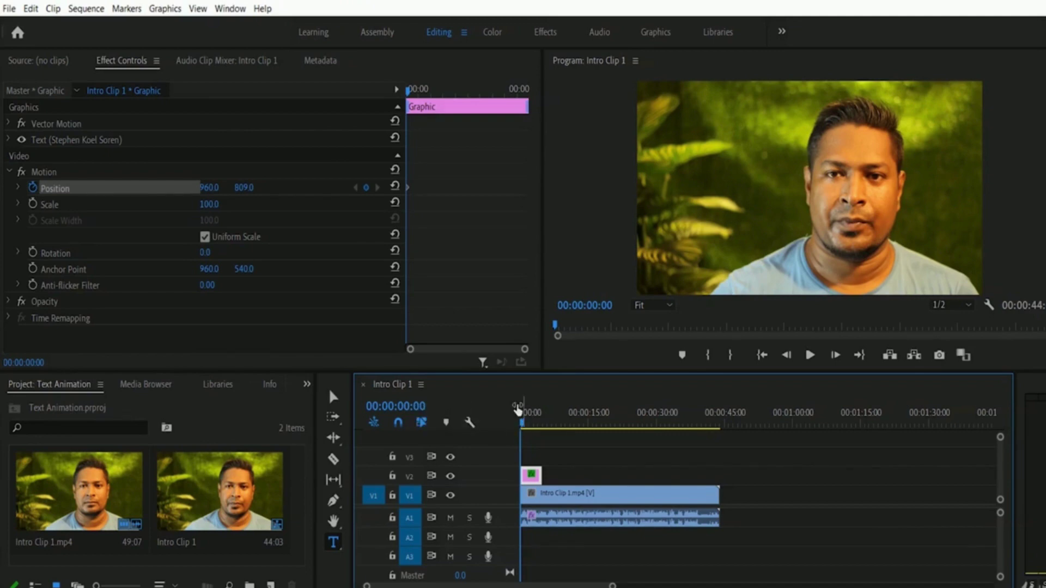
{"action": "left_click_drag", "start_coordinate": [522, 427], "coordinate": [533, 429]}
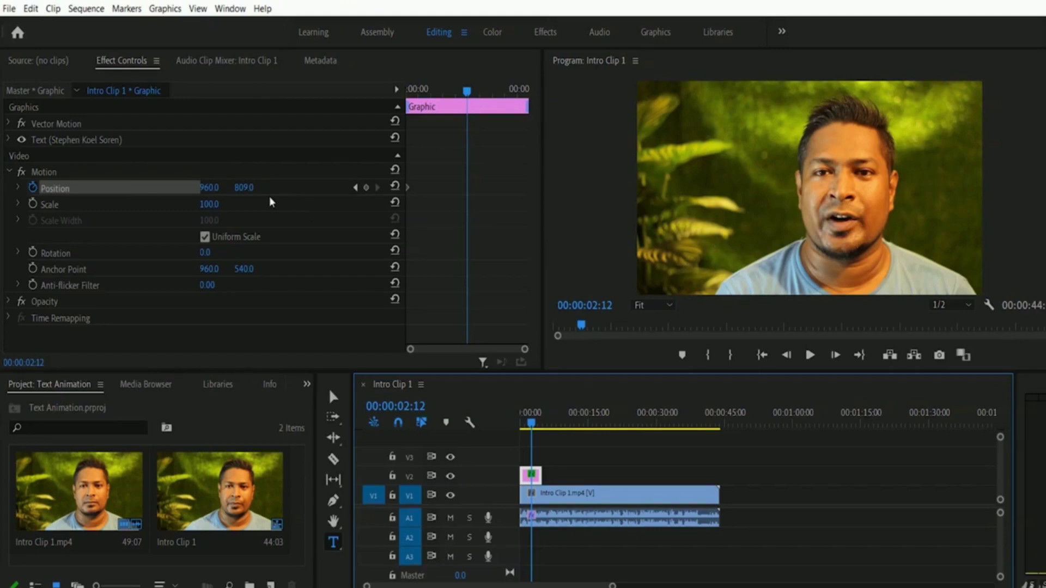
{"action": "left_click_drag", "start_coordinate": [251, 190], "coordinate": [139, 208]}
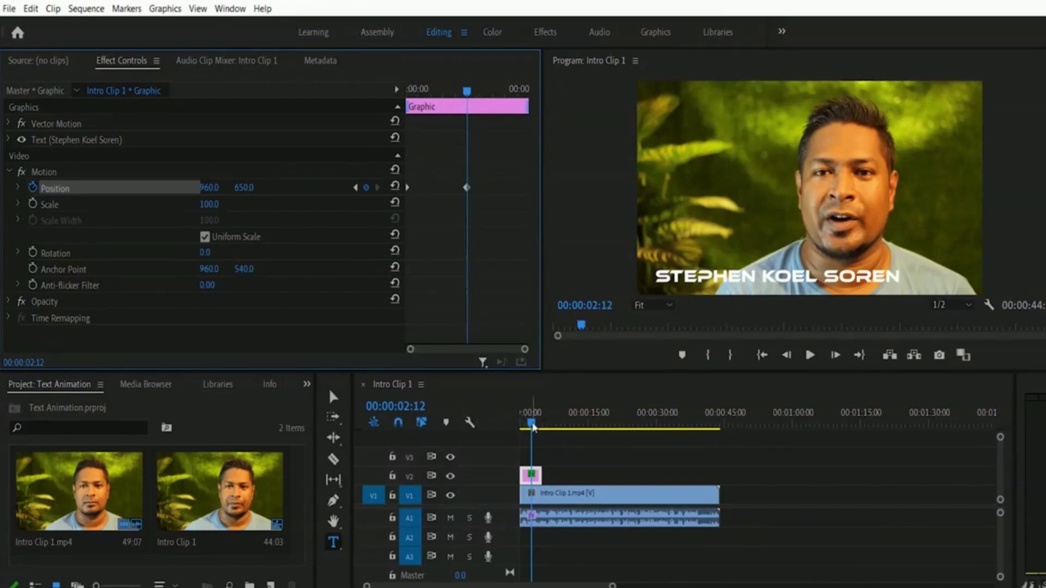
Step: Scrub between the name title's two Position keyframes to check its upward movement, returning to the start
{"action": "left_click_drag", "start_coordinate": [532, 427], "coordinate": [502, 424]}
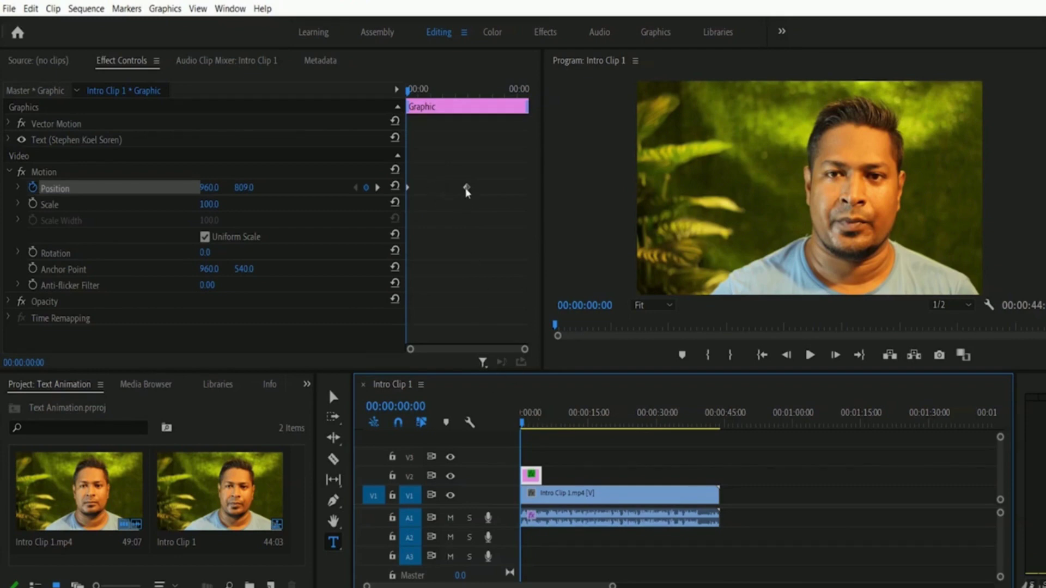
{"action": "left_click", "coordinate": [407, 93]}
{"action": "left_click_drag", "start_coordinate": [407, 94], "coordinate": [472, 105]}
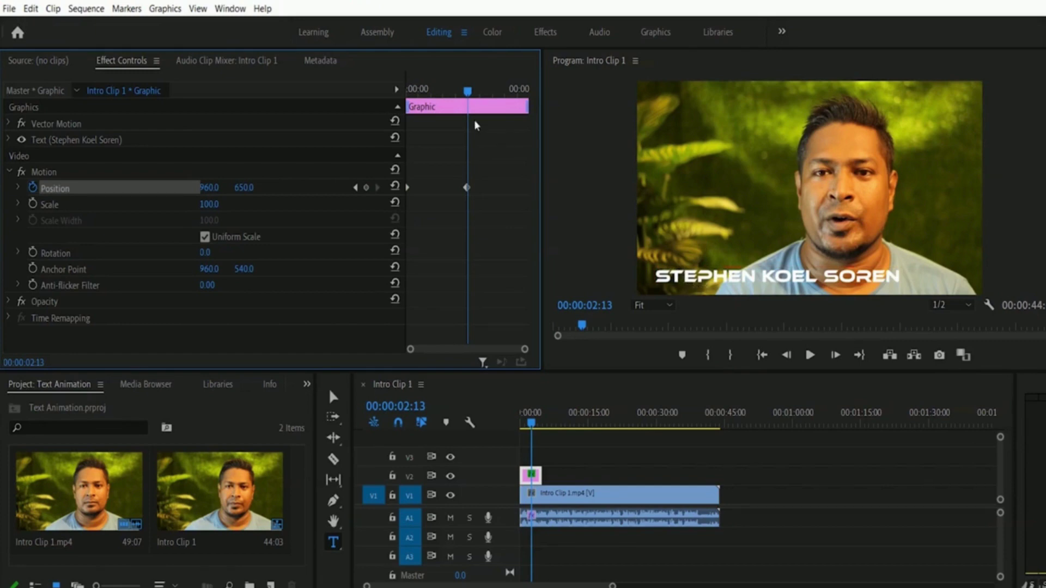
{"action": "left_click_drag", "start_coordinate": [468, 92], "coordinate": [380, 107]}
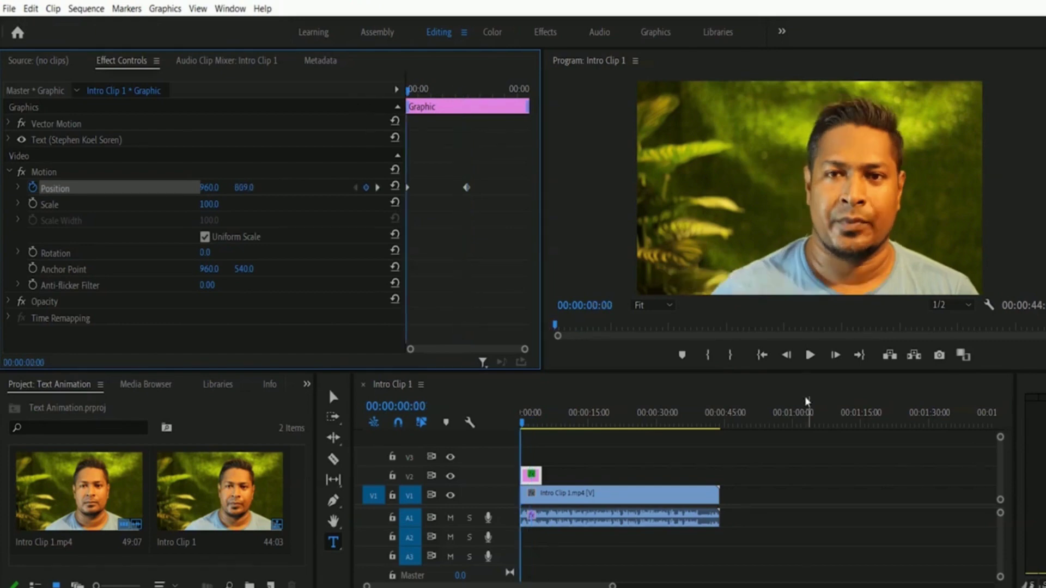
Step: Play the sequence twice from the start to review the name title's rise into the frame
{"action": "left_click", "coordinate": [810, 355]}
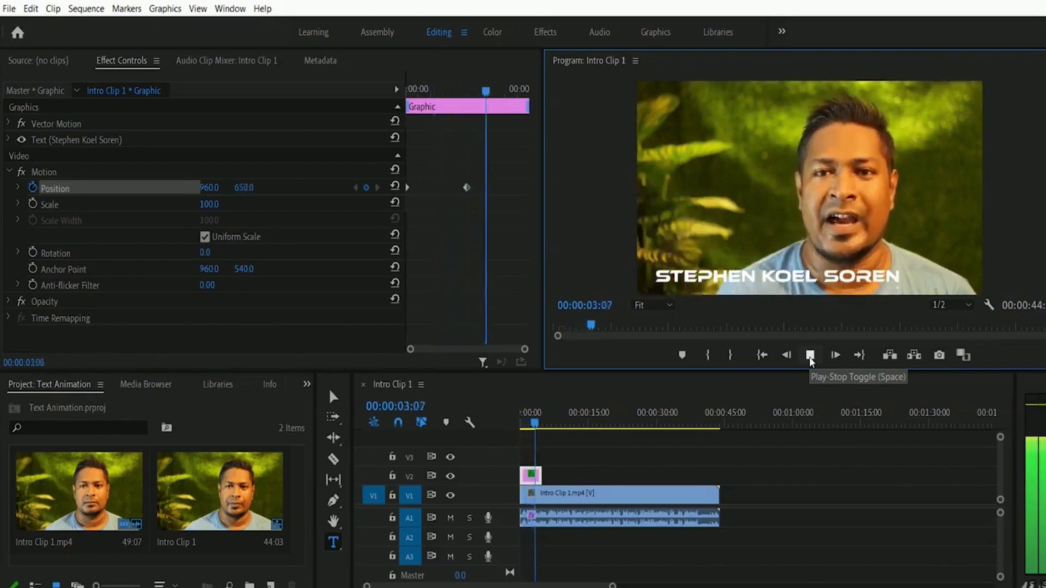
{"action": "left_click", "coordinate": [810, 355]}
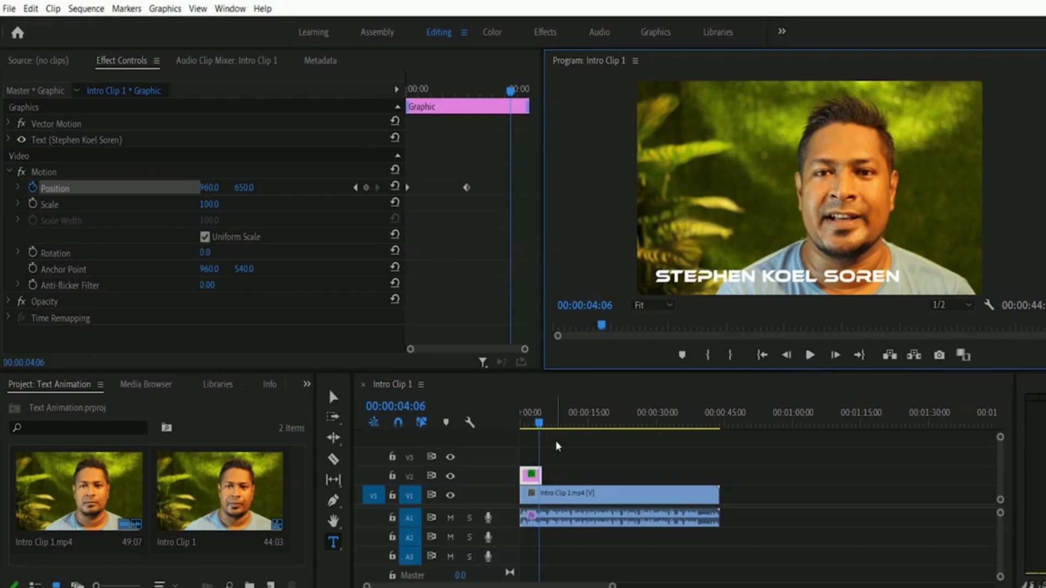
{"action": "left_click", "coordinate": [549, 437]}
{"action": "key", "text": "Home"}
{"action": "left_click", "coordinate": [810, 355]}
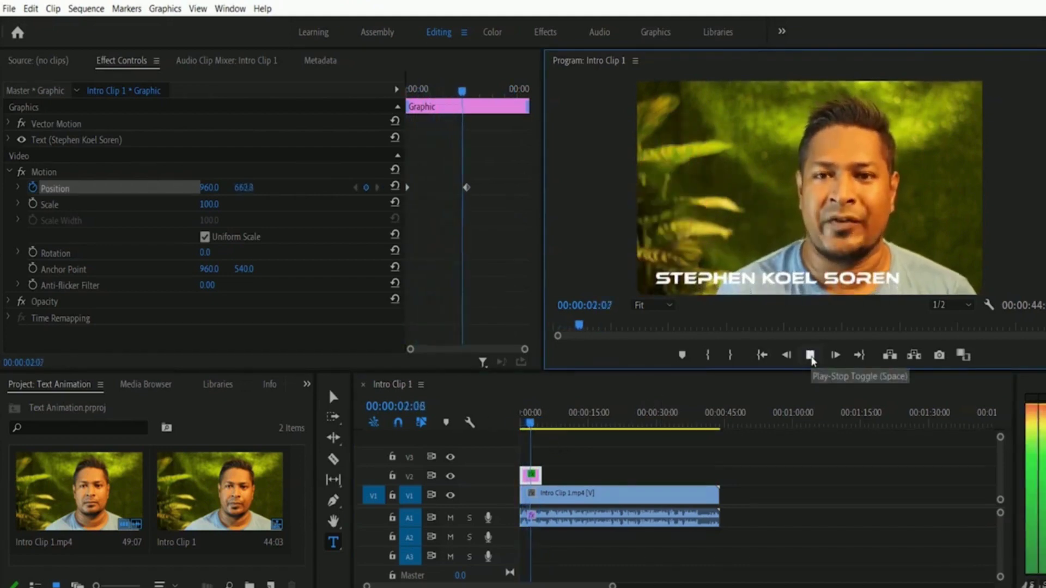
{"action": "left_click", "coordinate": [810, 355]}
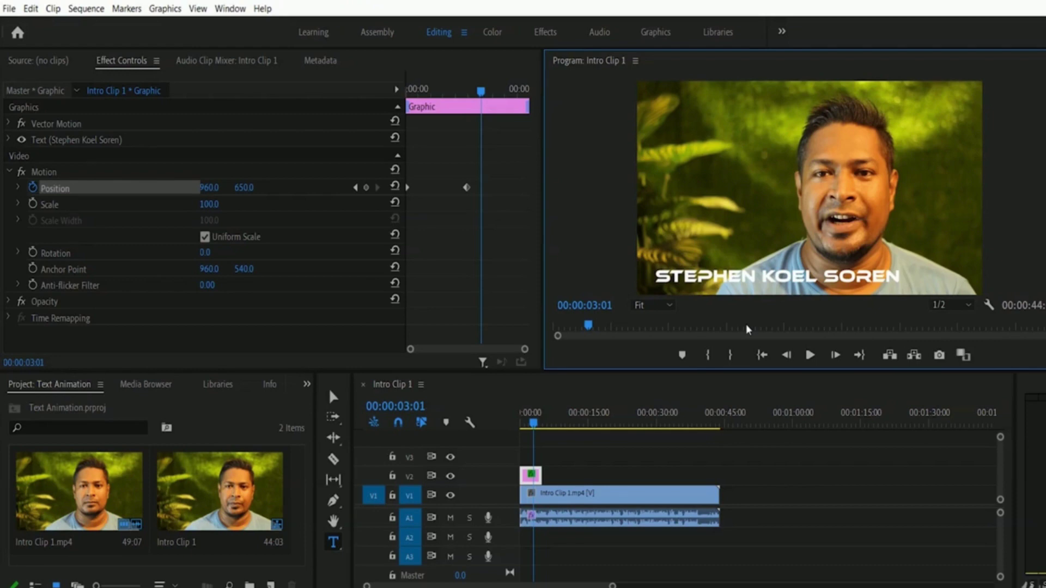
Step: Add a text title reading PROFESSIONAL PHOTOSHOP COURSE on three lines at 00:00:08:12, in the frame's lower left area
{"action": "left_click", "coordinate": [531, 423]}
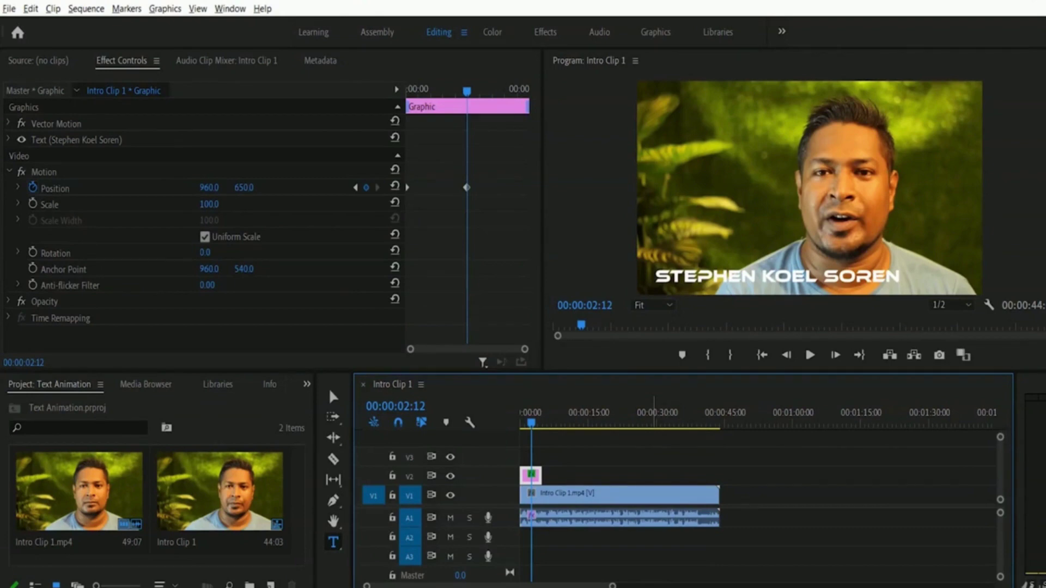
{"action": "left_click", "coordinate": [557, 423]}
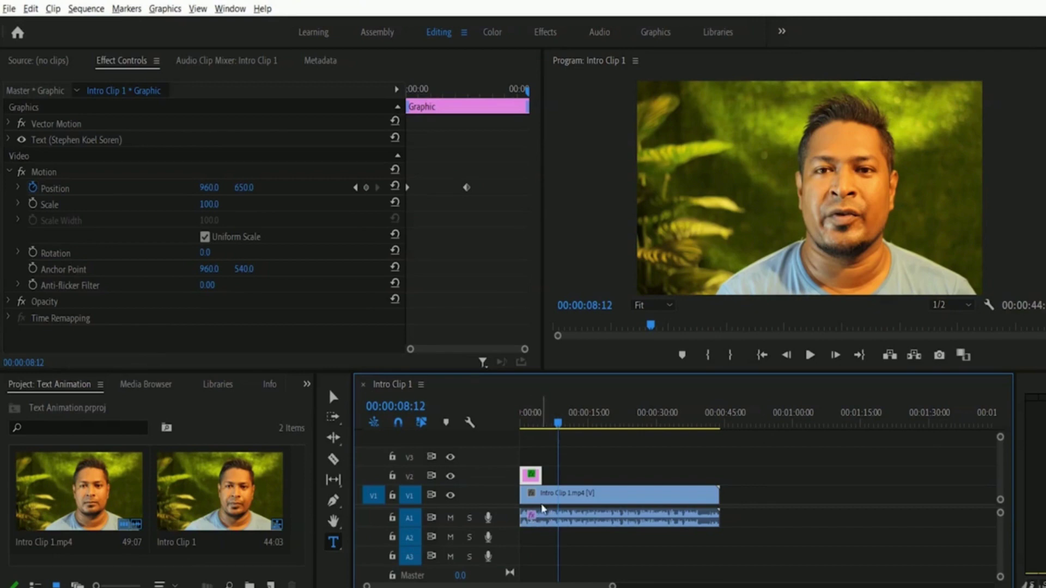
{"action": "left_click", "coordinate": [333, 542]}
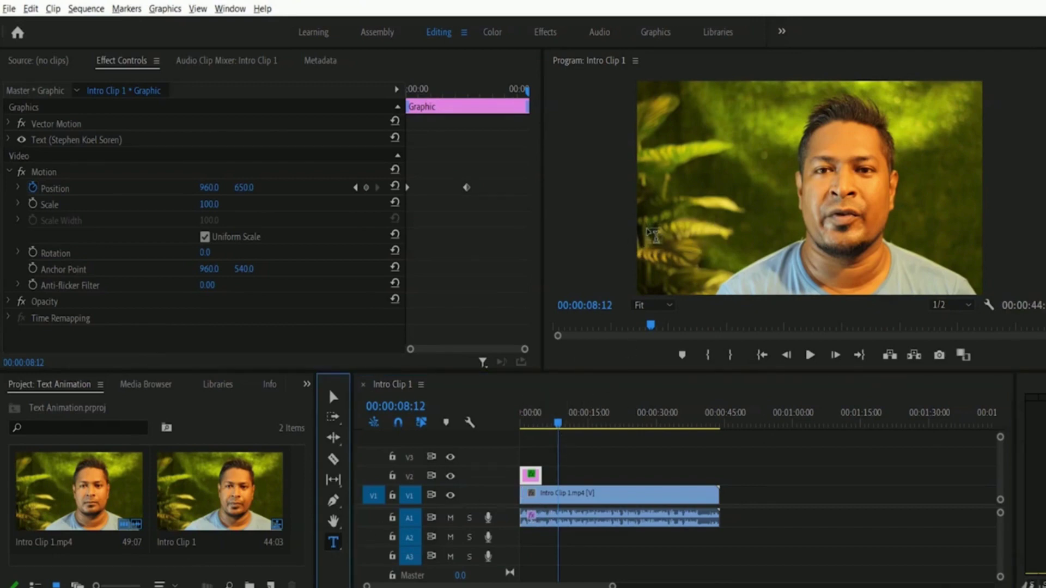
{"action": "left_click", "coordinate": [649, 232]}
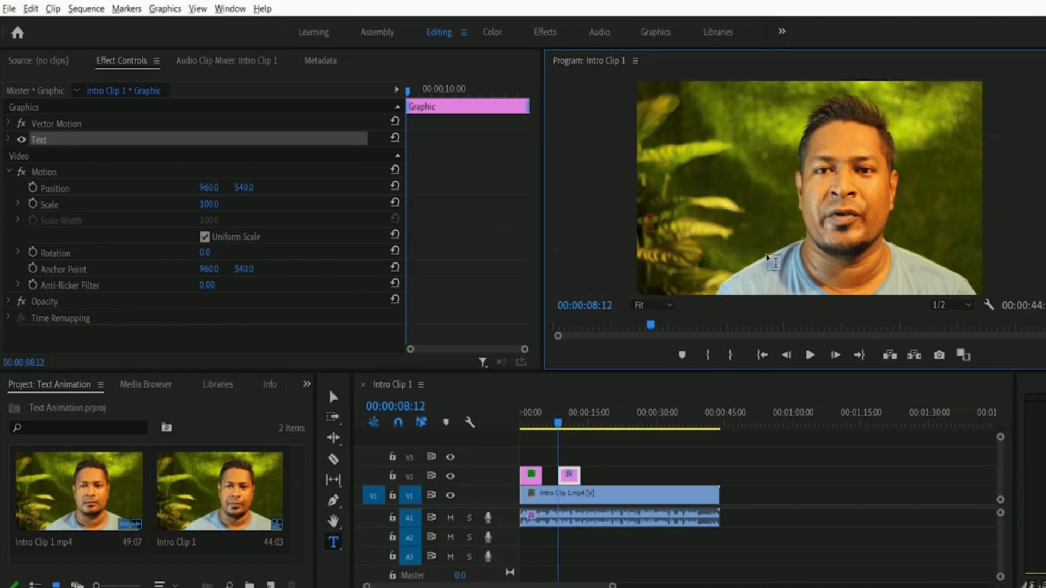
{"action": "type", "text": "PROFESSIONAL"}
{"action": "key", "text": "Return"}
{"action": "type", "text": "PHOTOSHOP"}
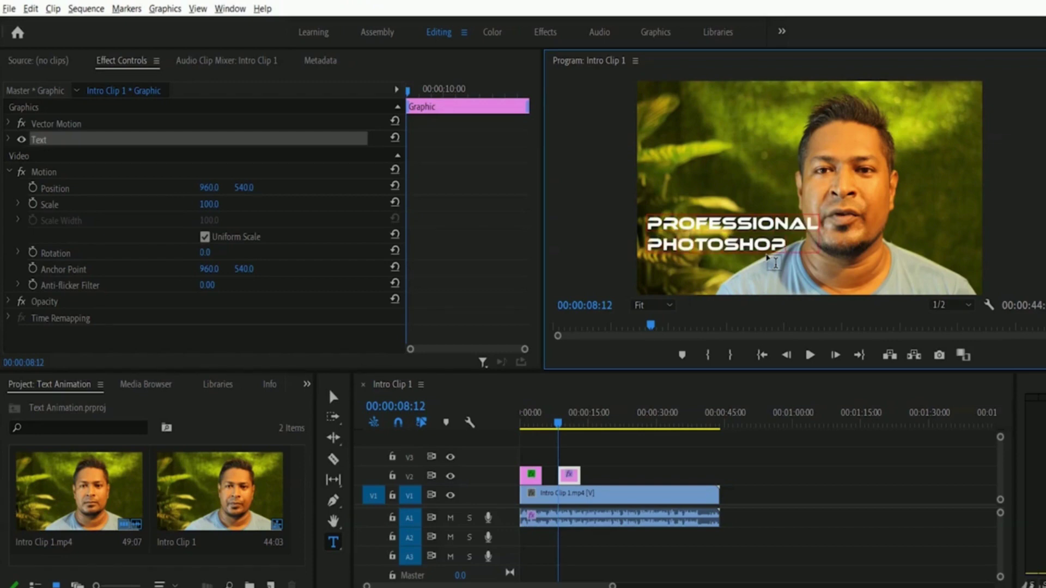
{"action": "key", "text": "Return"}
{"action": "type", "text": "COURSE"}
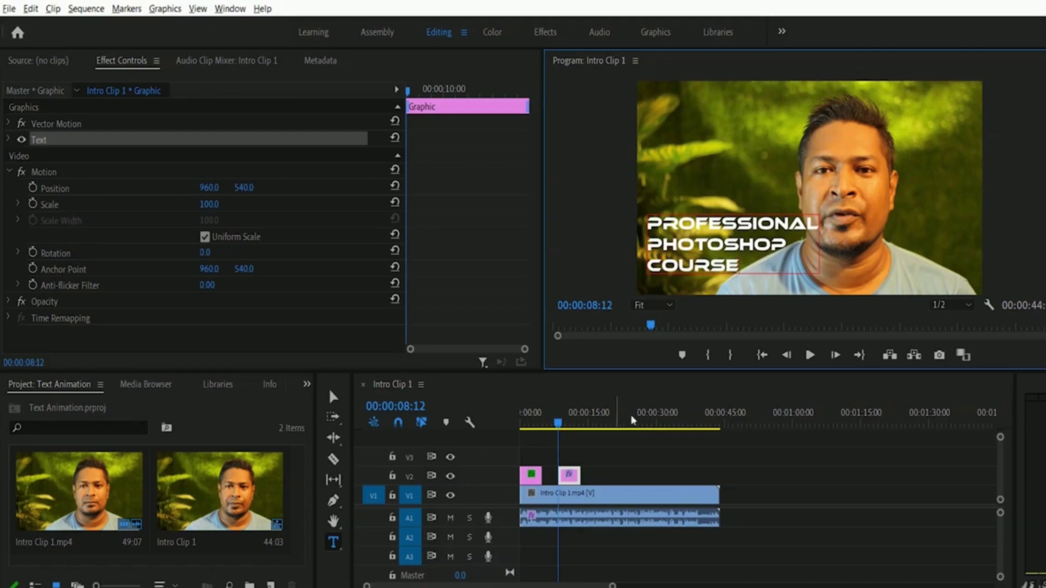
Step: Enable Position keyframing for the course title at its starting frame, 00:00:08:12
{"action": "left_click", "coordinate": [572, 480]}
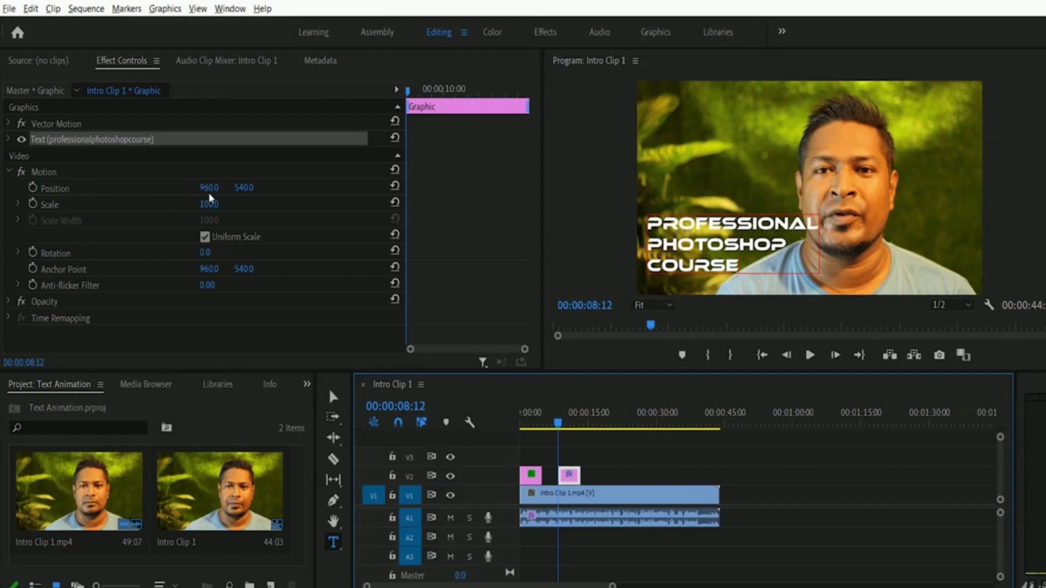
{"action": "left_click", "coordinate": [33, 188]}
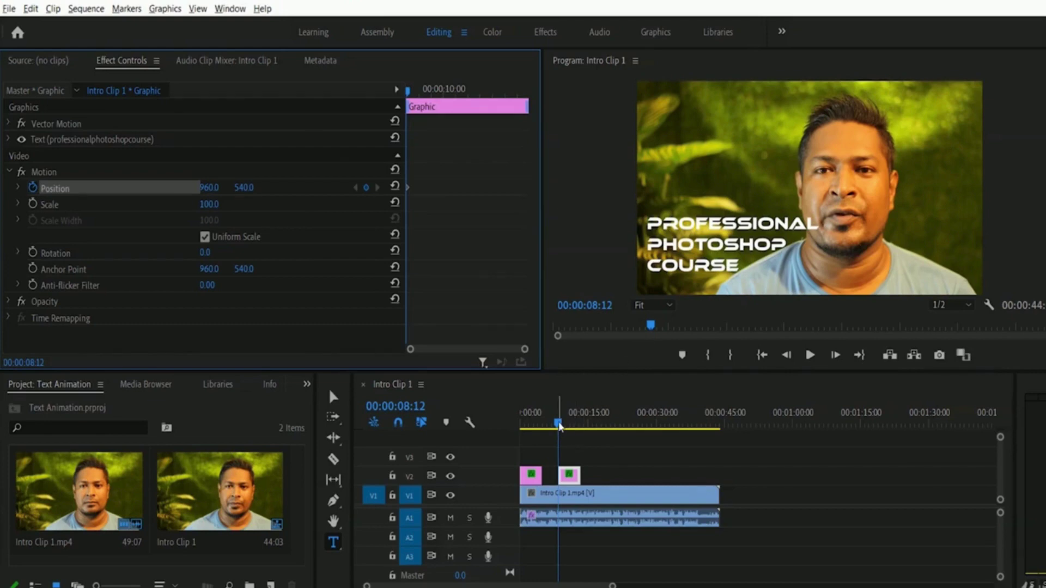
{"action": "left_click_drag", "start_coordinate": [559, 427], "coordinate": [572, 427]}
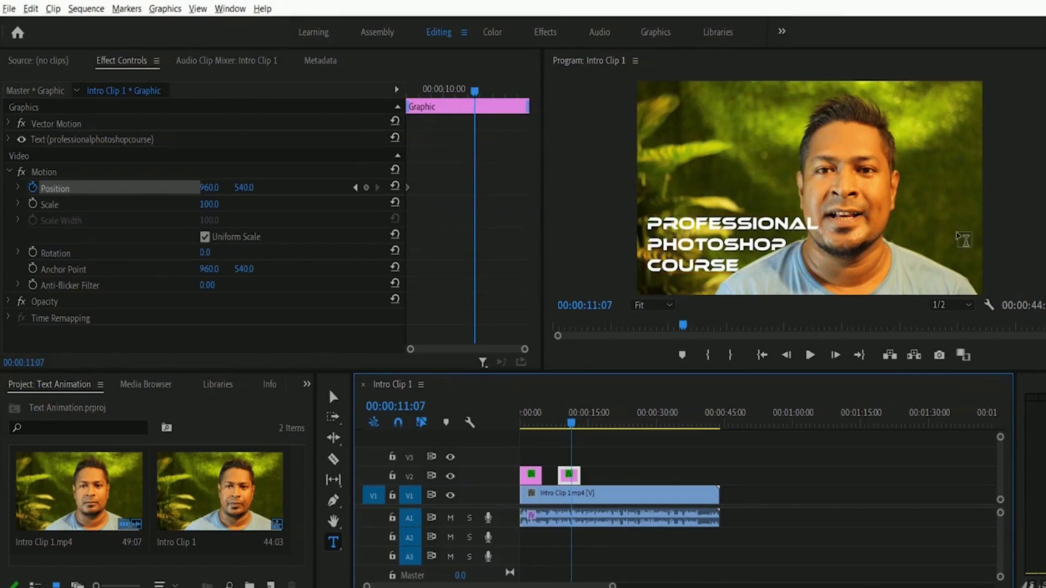
{"action": "key", "text": "Up"}
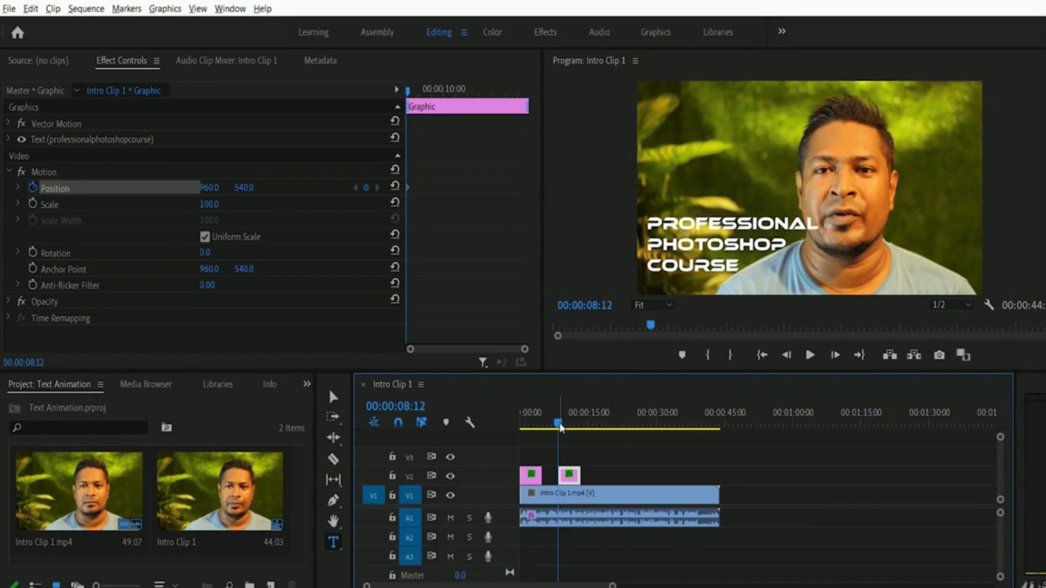
Step: Add a second Position keyframe at 00:00:11:07 with the course title's horizontal position set to 1851
{"action": "left_click_drag", "start_coordinate": [565, 427], "coordinate": [572, 428]}
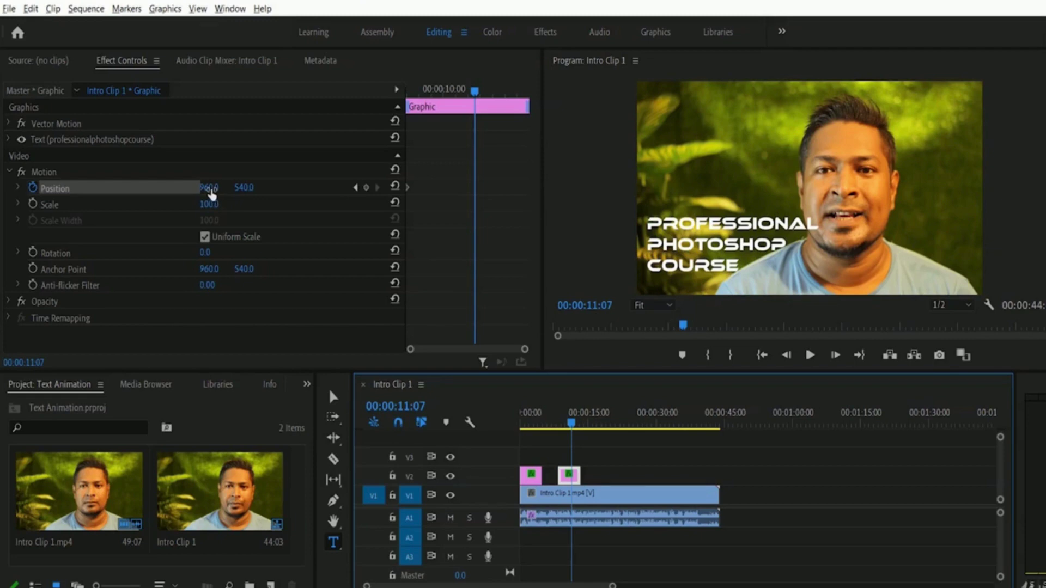
{"action": "left_click", "coordinate": [207, 189]}
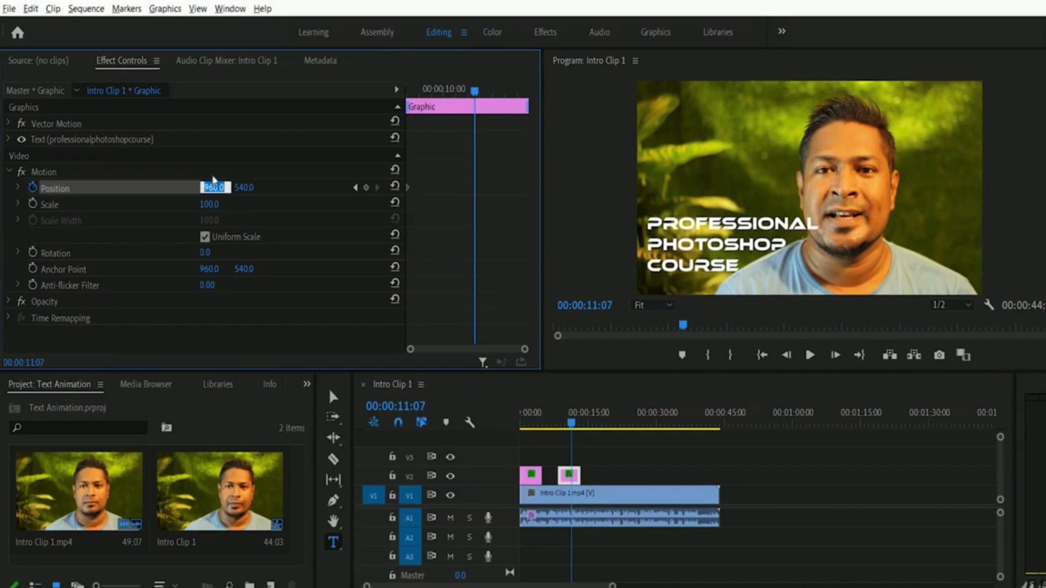
{"action": "left_click", "coordinate": [212, 173]}
{"action": "left_click", "coordinate": [211, 188]}
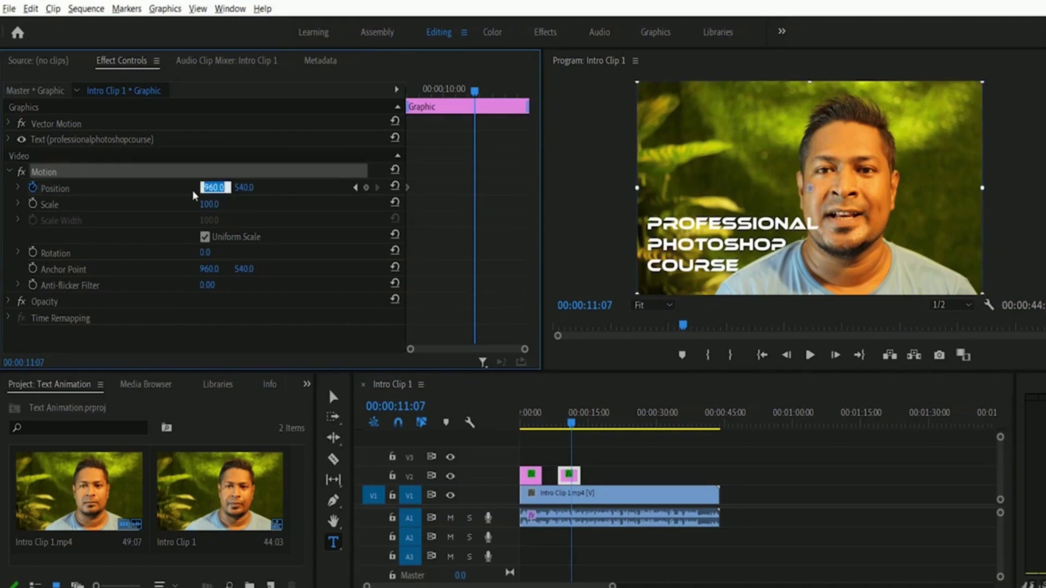
{"action": "left_click", "coordinate": [192, 189]}
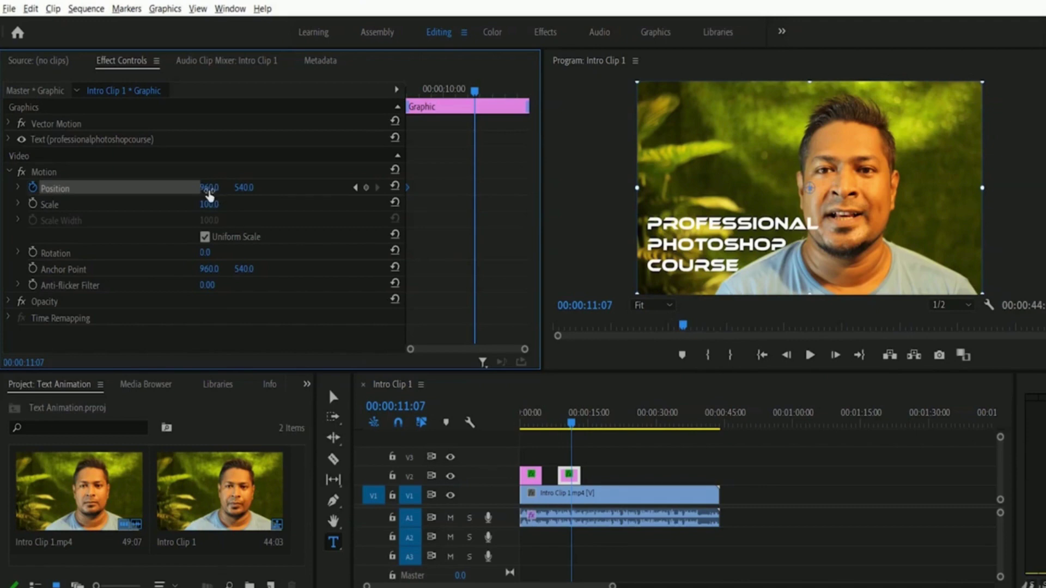
{"action": "left_click_drag", "start_coordinate": [208, 195], "coordinate": [860, 267]}
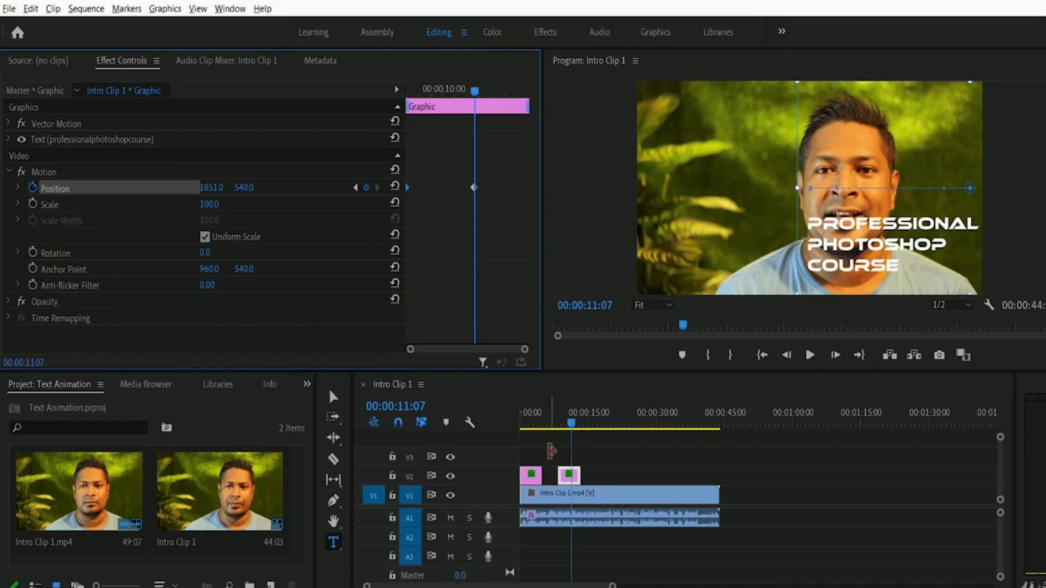
Step: Play the sequence from the course title's start to review its sideways slide across the frame
{"action": "left_click", "coordinate": [561, 427]}
{"action": "left_click_drag", "start_coordinate": [563, 428], "coordinate": [561, 429]}
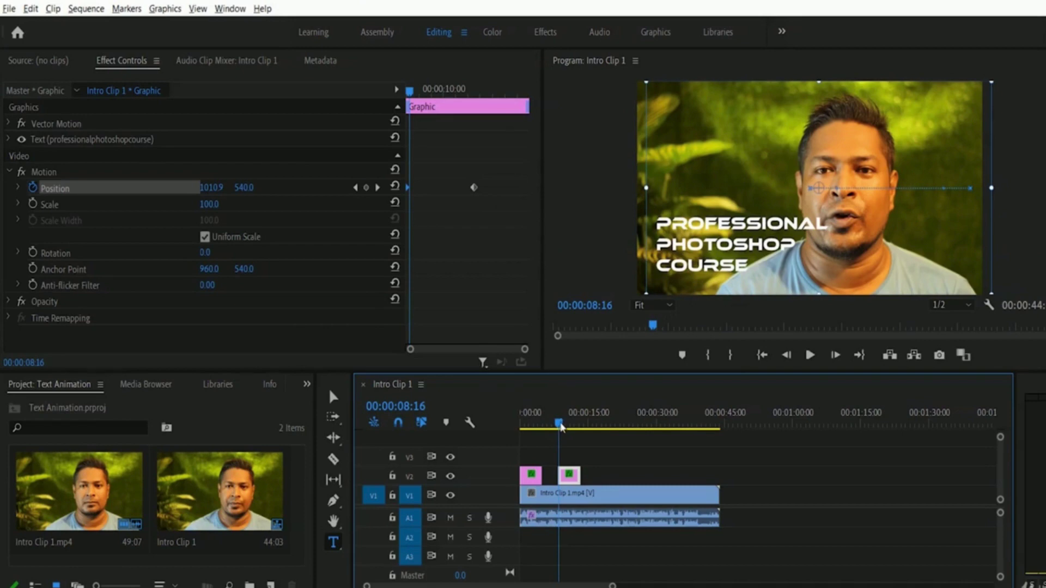
{"action": "left_click_drag", "start_coordinate": [561, 426], "coordinate": [556, 426]}
{"action": "left_click", "coordinate": [809, 355]}
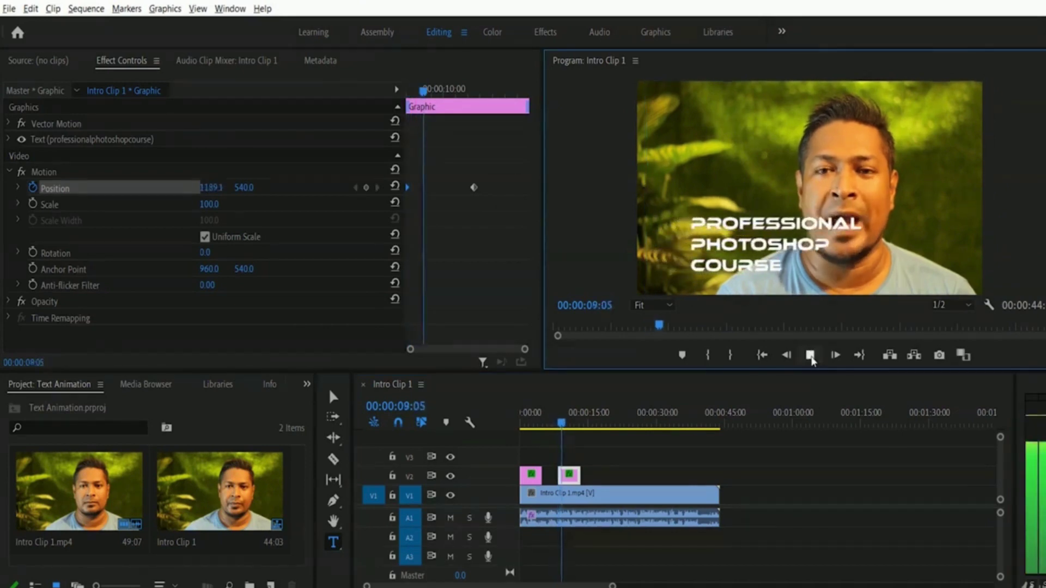
{"action": "left_click", "coordinate": [810, 355]}
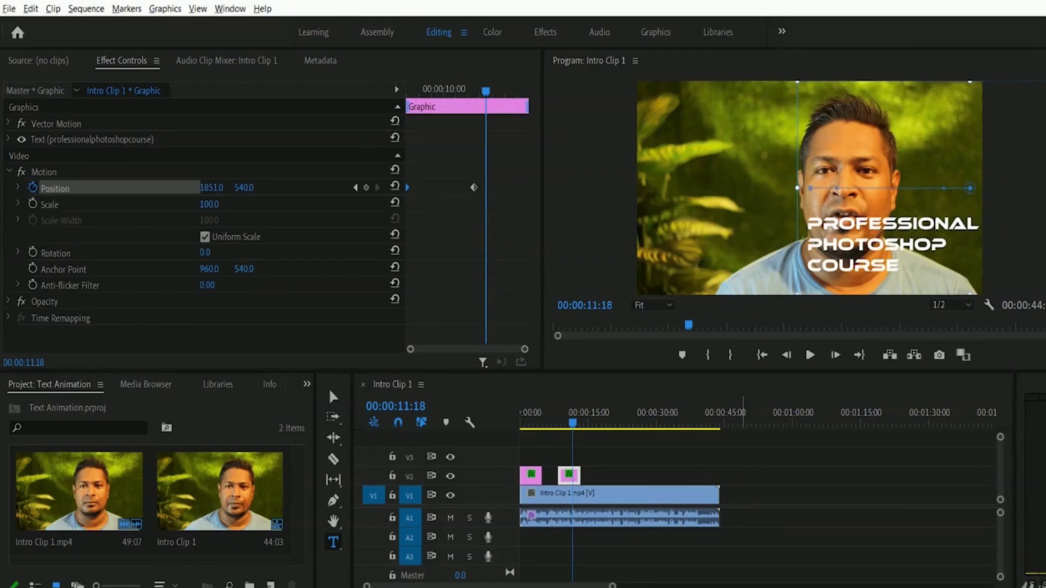
Step: Import the Unsplash park photo and the subscribe-5408999_640 image from the 01 Editing folder into the project
{"action": "left_click", "coordinate": [9, 9]}
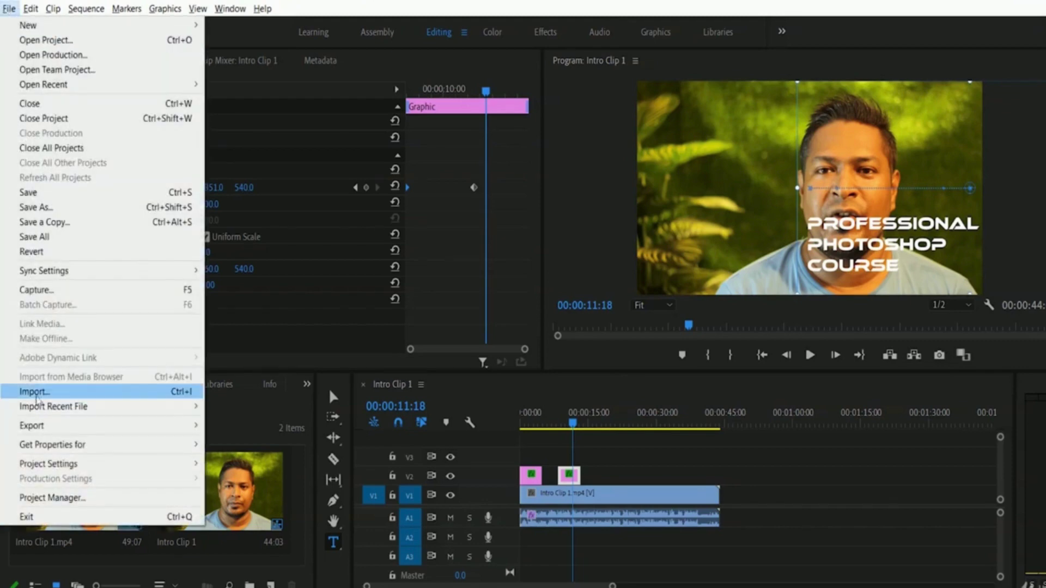
{"action": "left_click", "coordinate": [34, 392]}
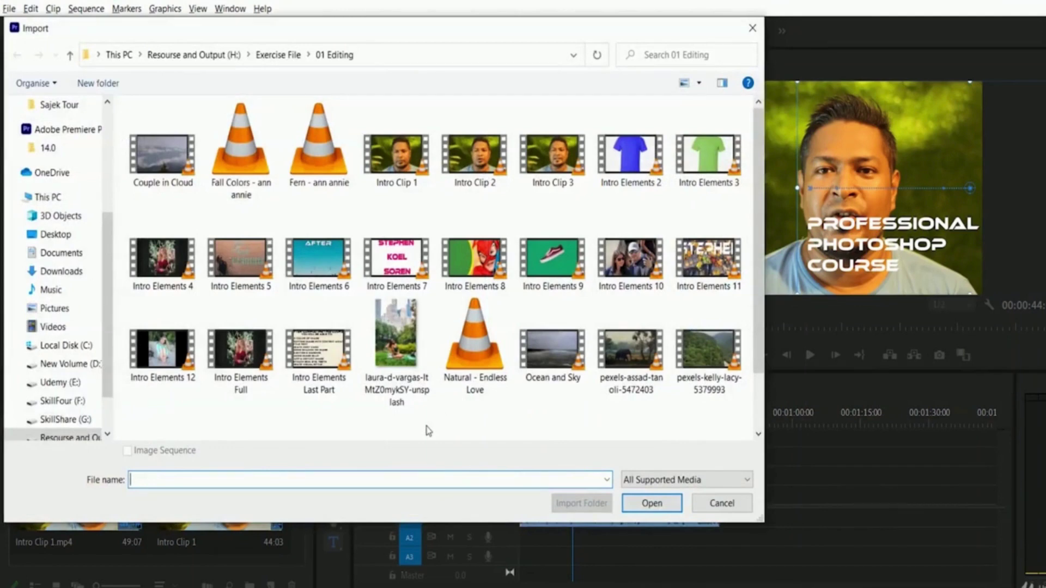
{"action": "left_click", "coordinate": [397, 377]}
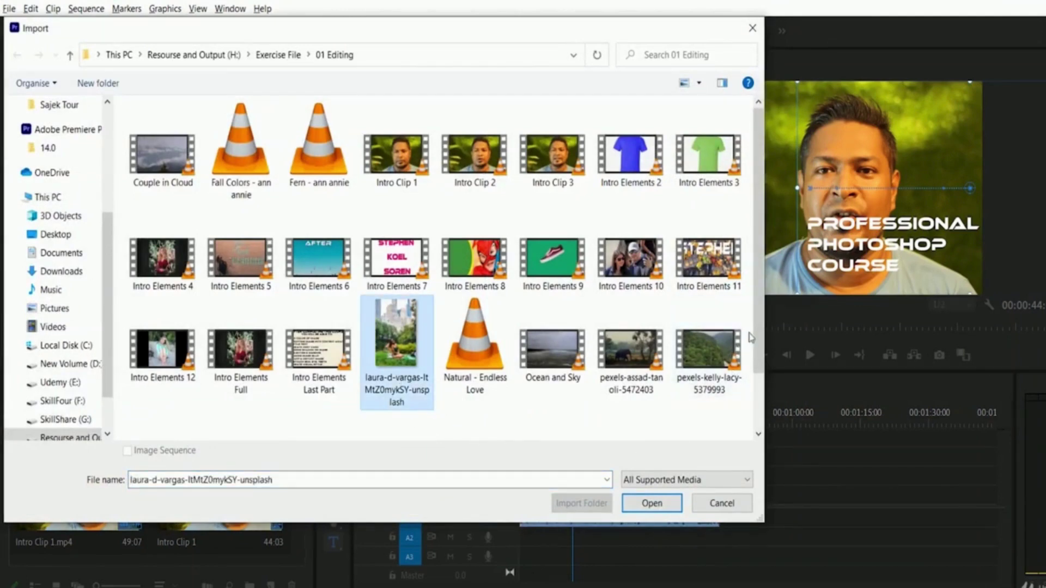
{"action": "left_click_drag", "start_coordinate": [760, 333], "coordinate": [744, 379]}
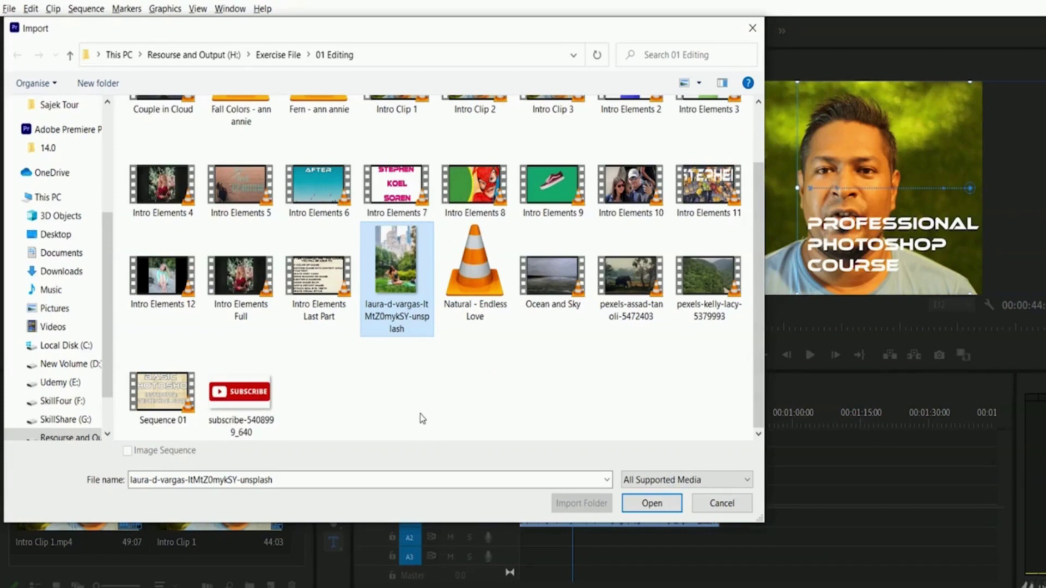
{"action": "left_click", "coordinate": [244, 414], "text": "ctrl"}
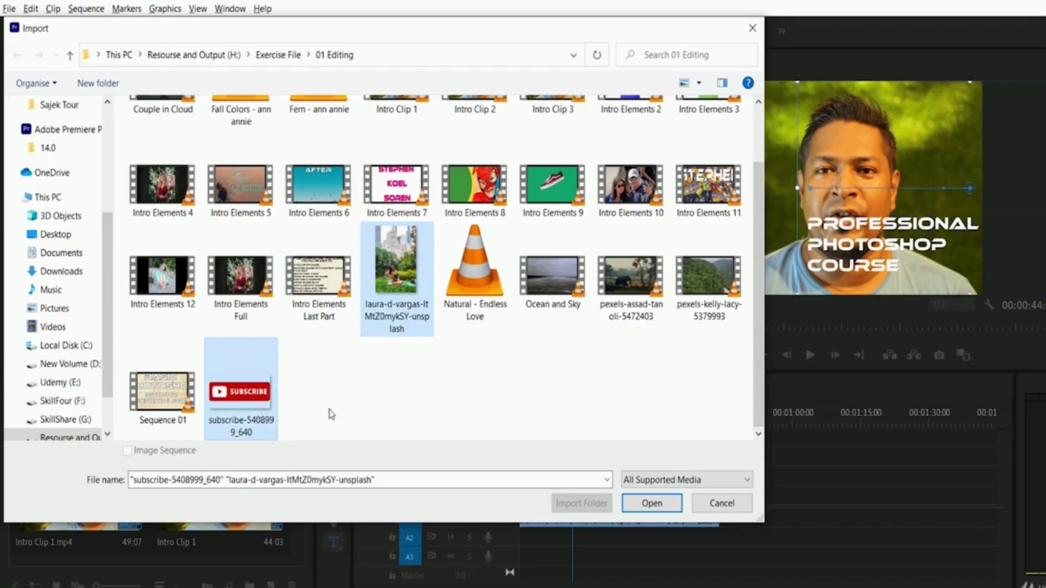
{"action": "left_click", "coordinate": [656, 502]}
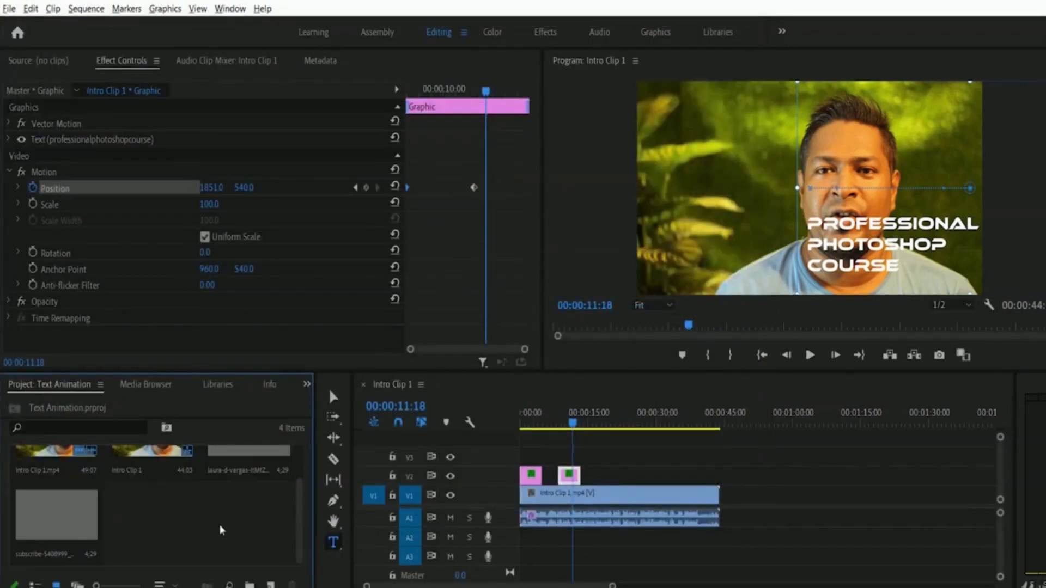
Step: Place the subscribe image on track V2 after the course title and move the playhead to 00:00:17:00
{"action": "scroll", "coordinate": [220, 529], "scroll_direction": "up", "scroll_amount": 1}
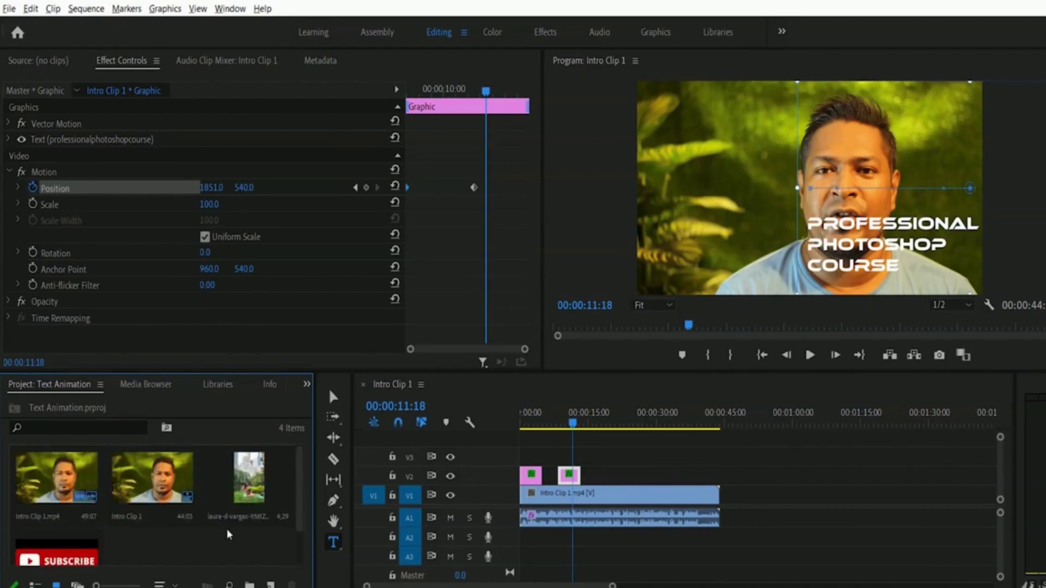
{"action": "scroll", "coordinate": [227, 534], "scroll_direction": "down", "scroll_amount": 1}
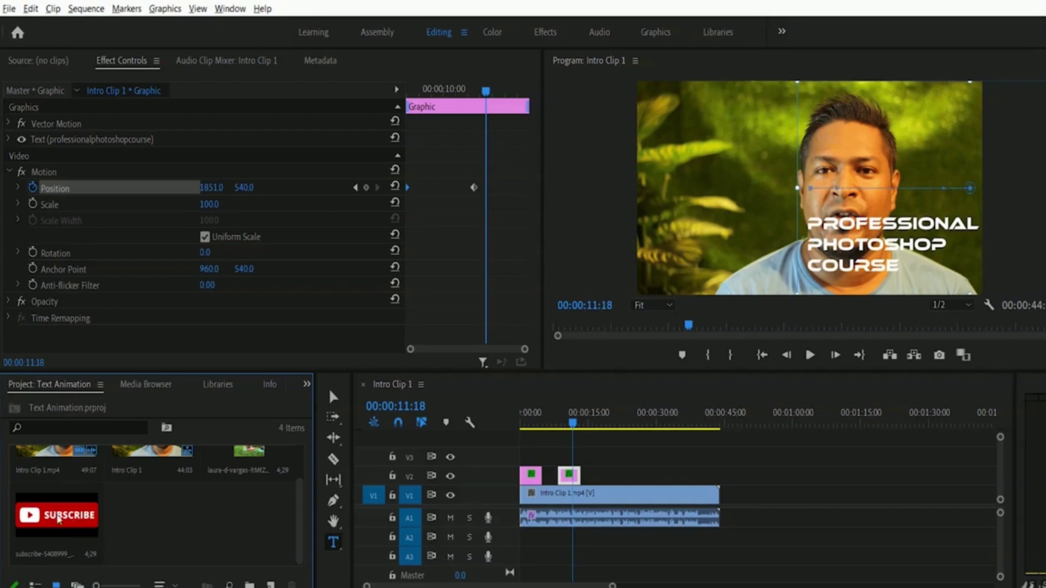
{"action": "left_click_drag", "start_coordinate": [59, 519], "coordinate": [599, 476]}
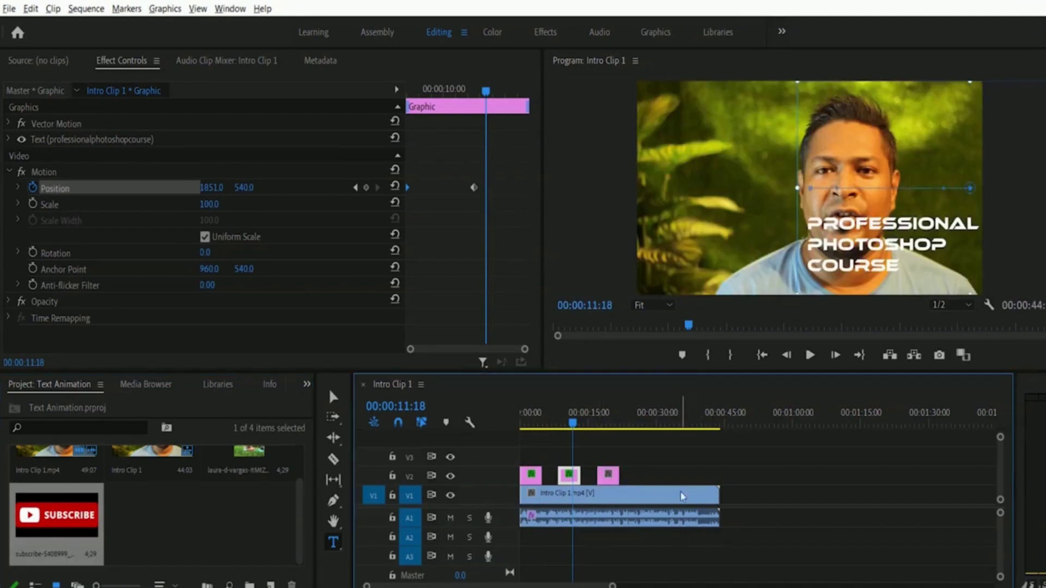
{"action": "left_click", "coordinate": [597, 425]}
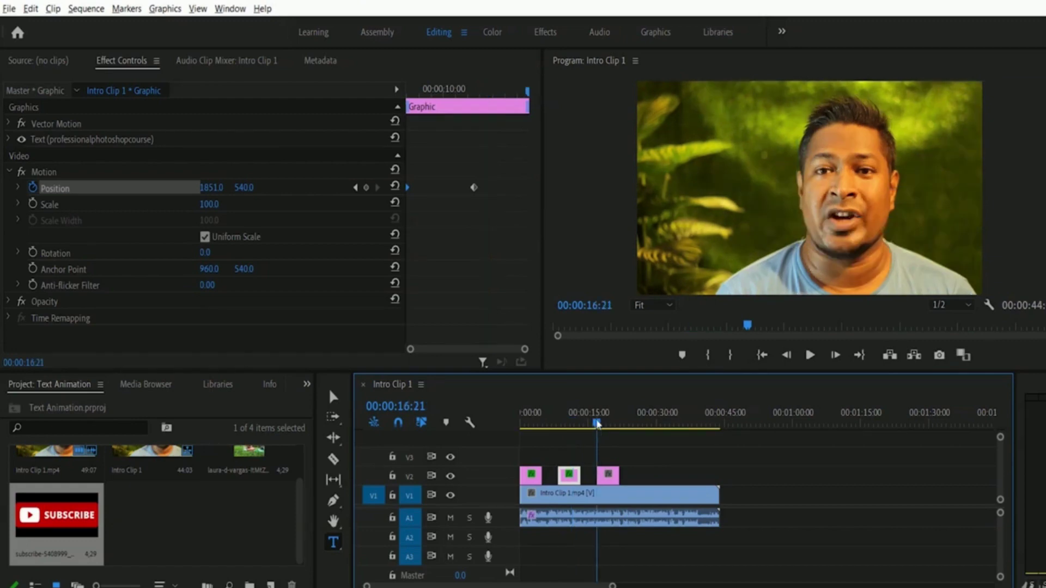
{"action": "left_click_drag", "start_coordinate": [597, 424], "coordinate": [598, 424]}
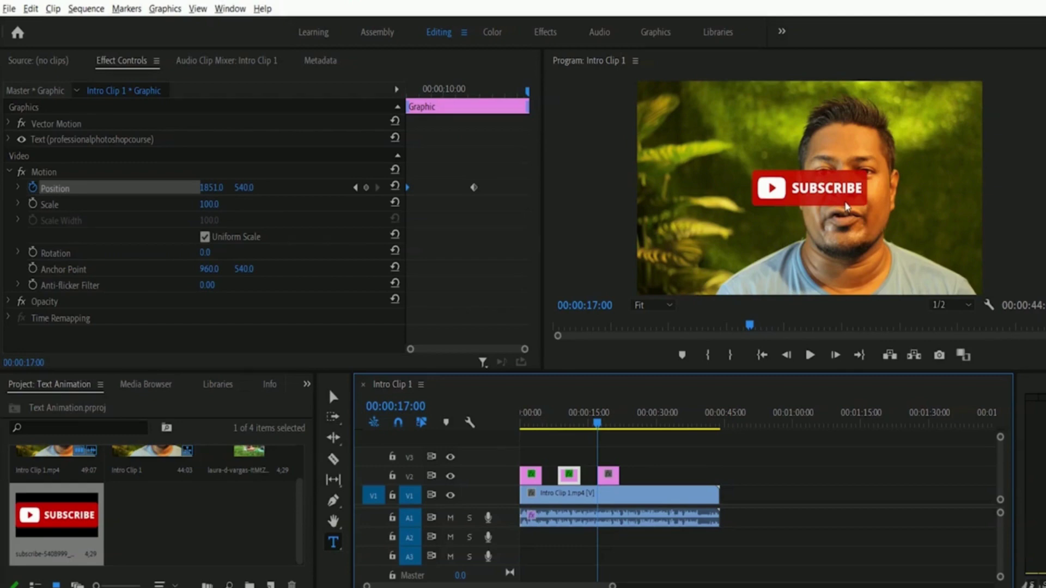
Step: Move the subscribe image to the frame's lower right corner with Position 1586, 977
{"action": "left_click", "coordinate": [612, 478]}
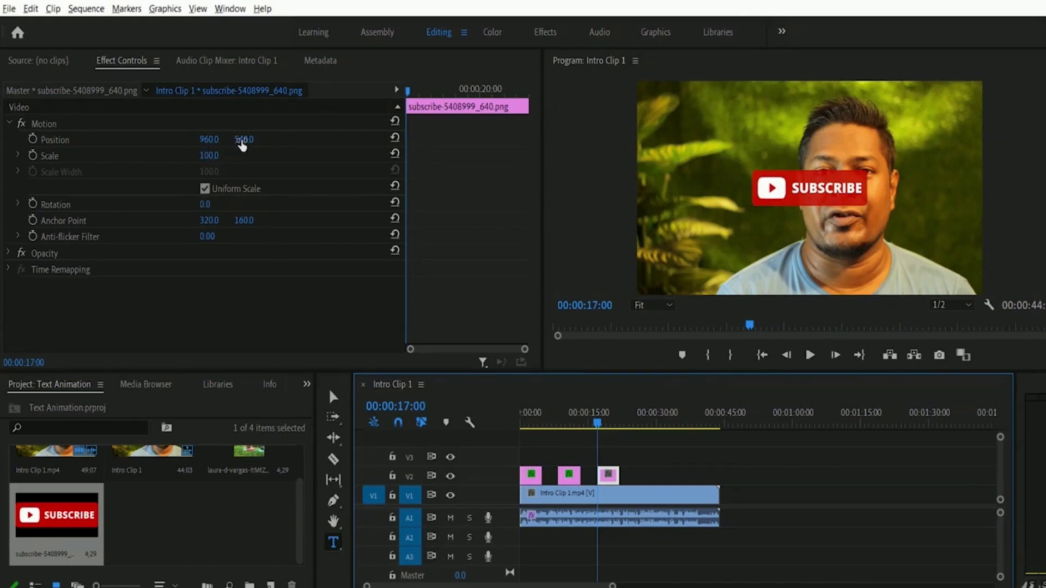
{"action": "left_click_drag", "start_coordinate": [241, 145], "coordinate": [657, 250]}
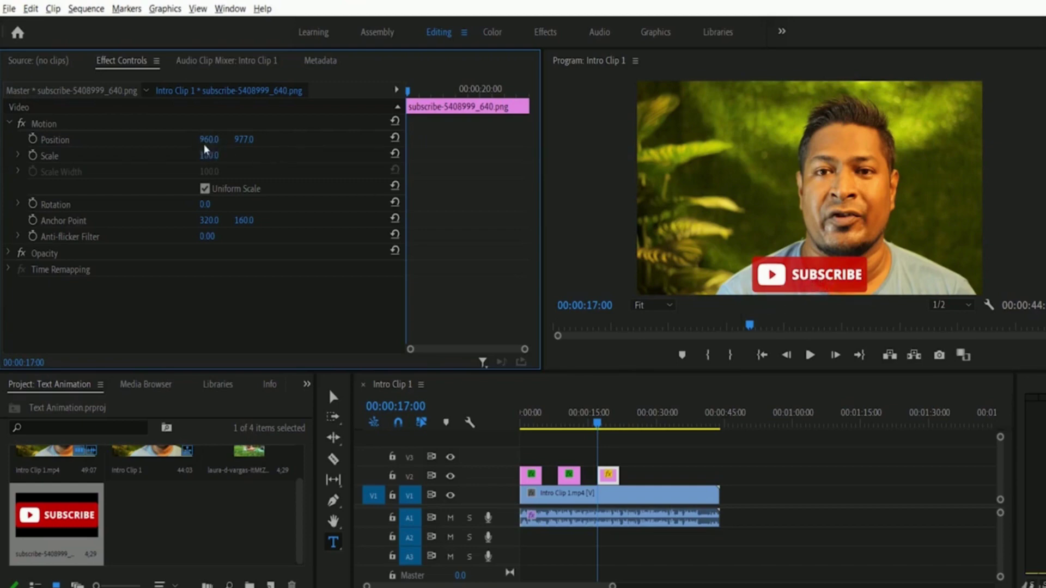
{"action": "left_click_drag", "start_coordinate": [208, 147], "coordinate": [670, 177]}
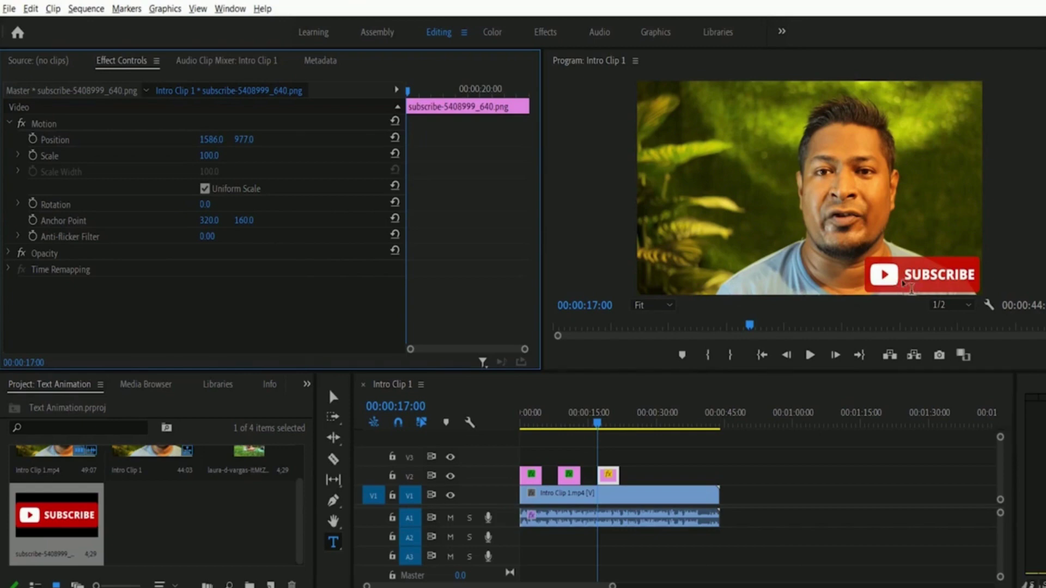
Step: Try reducing the subscribe image's Scale to 90
{"action": "left_click", "coordinate": [209, 156]}
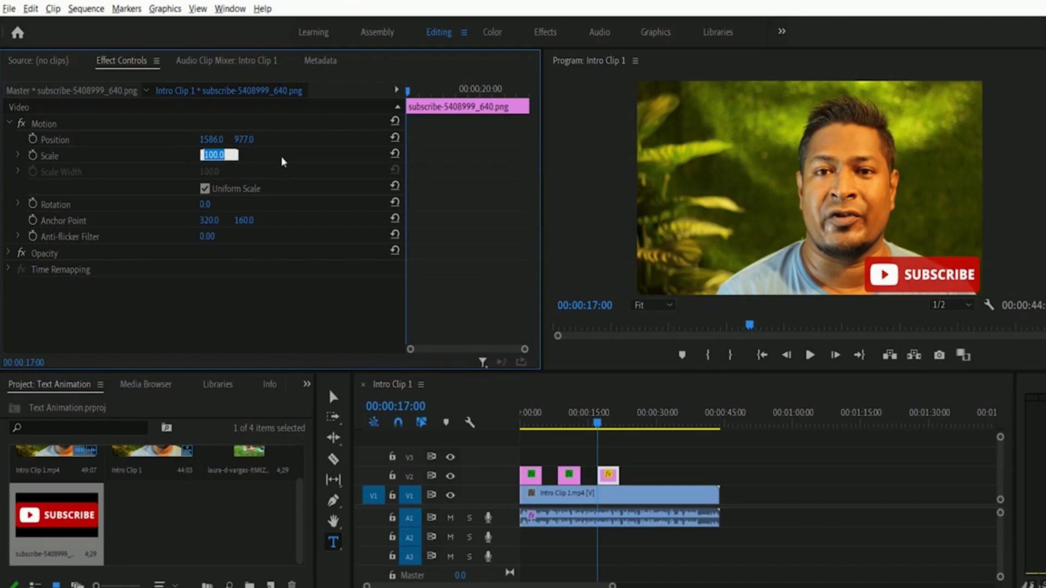
{"action": "type", "text": "90"}
{"action": "key", "text": "Return"}
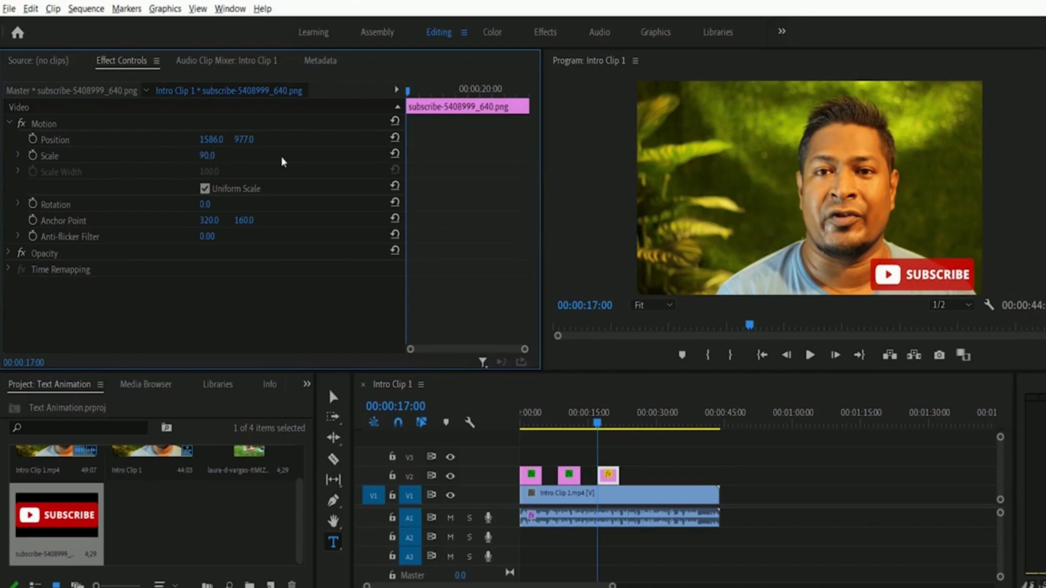
Step: Enlarge the subscribe image by setting its Scale to 150
{"action": "left_click", "coordinate": [208, 155]}
{"action": "type", "text": "150"}
{"action": "key", "text": "Return"}
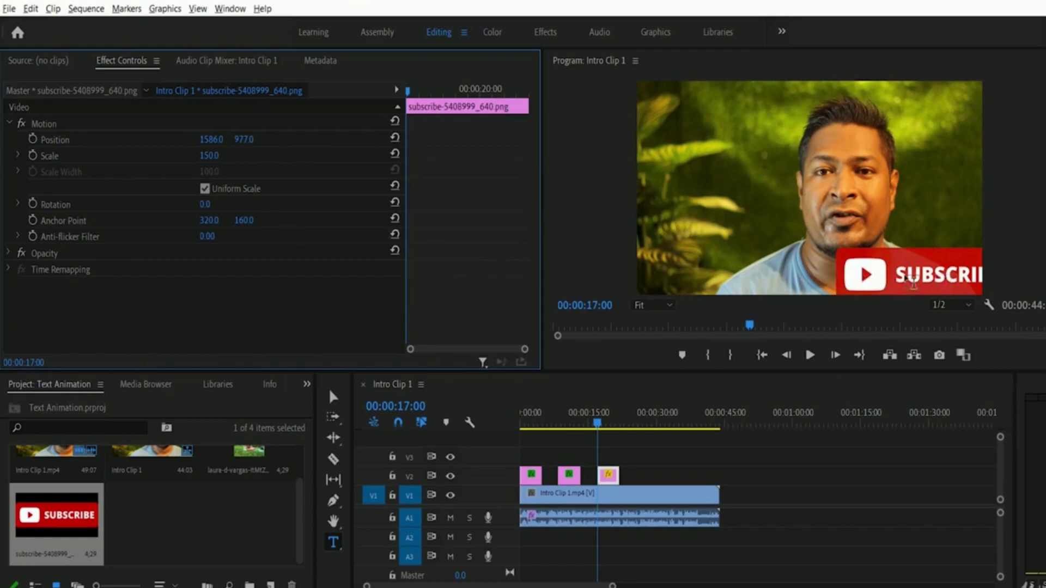
Step: Set the subscribe image's Scale to 90 and its Rotation to -20° with a starting Rotation keyframe at 00:00:17:00
{"action": "left_click", "coordinate": [208, 156]}
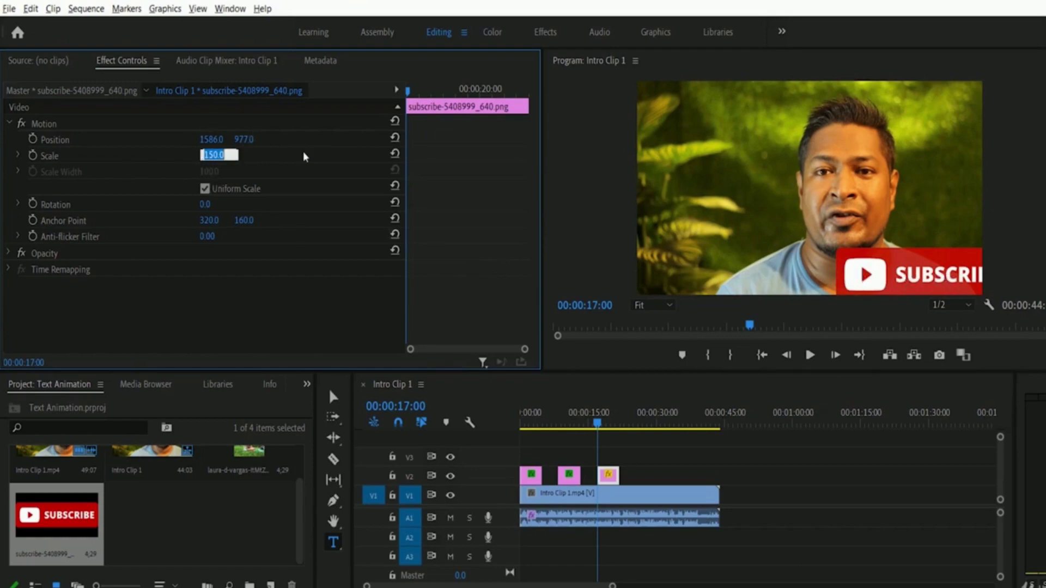
{"action": "type", "text": "90"}
{"action": "key", "text": "Return"}
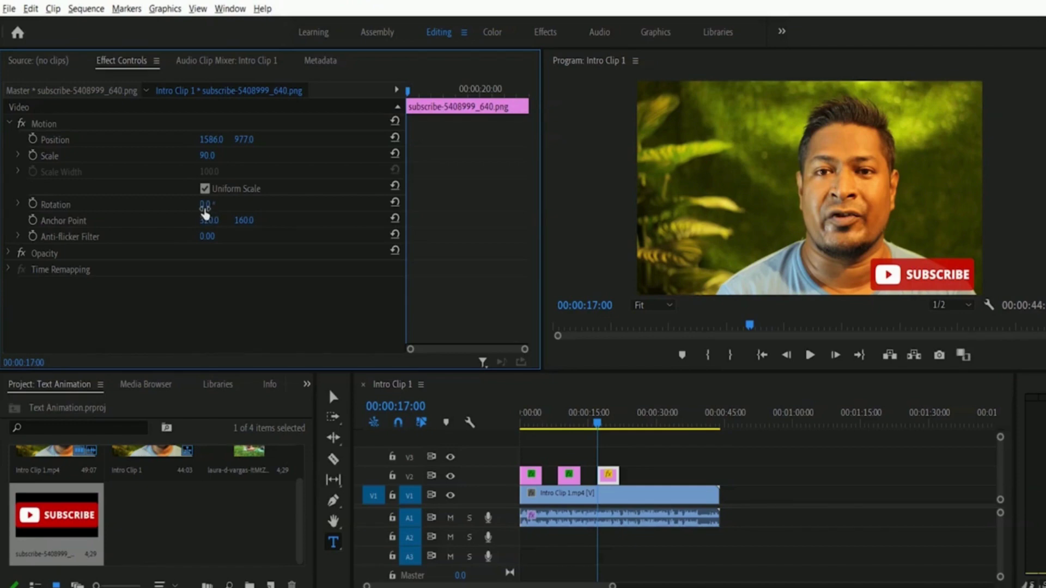
{"action": "left_click_drag", "start_coordinate": [200, 213], "coordinate": [184, 215]}
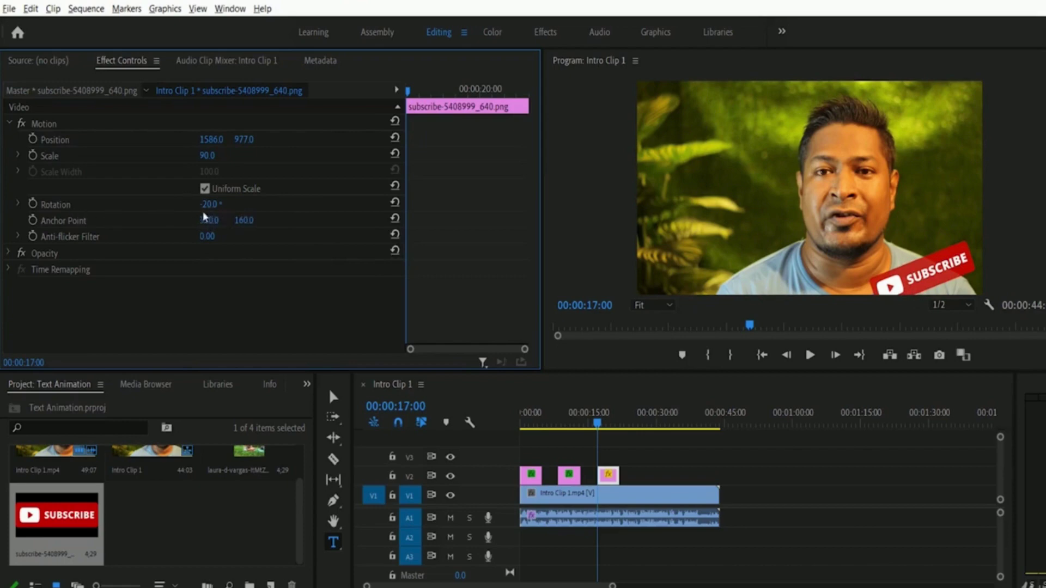
{"action": "left_click", "coordinate": [32, 204]}
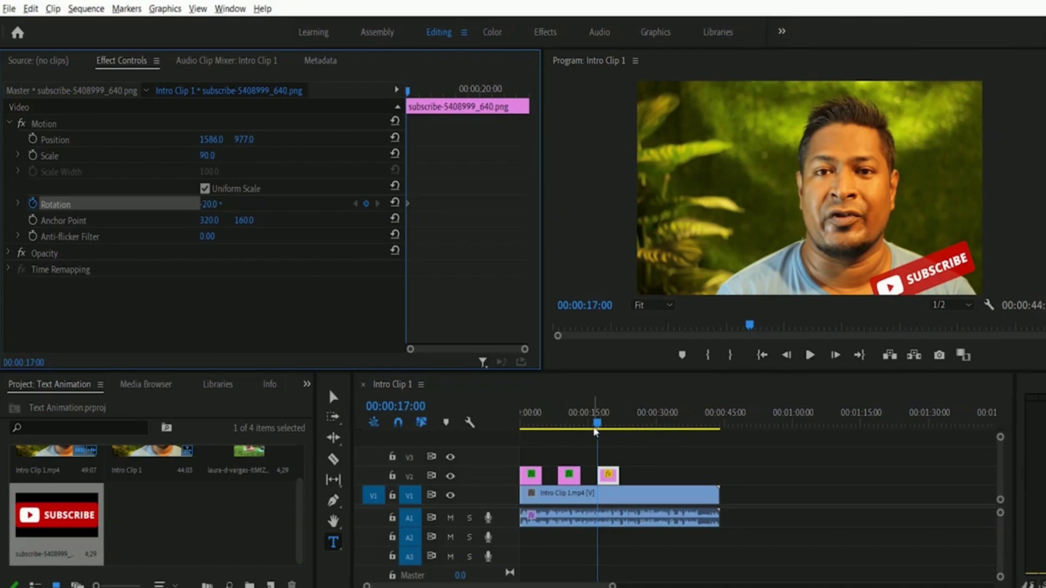
Step: Add a Rotation keyframe of 20° to the subscribe image at 00:00:18:10
{"action": "left_click_drag", "start_coordinate": [599, 425], "coordinate": [605, 431]}
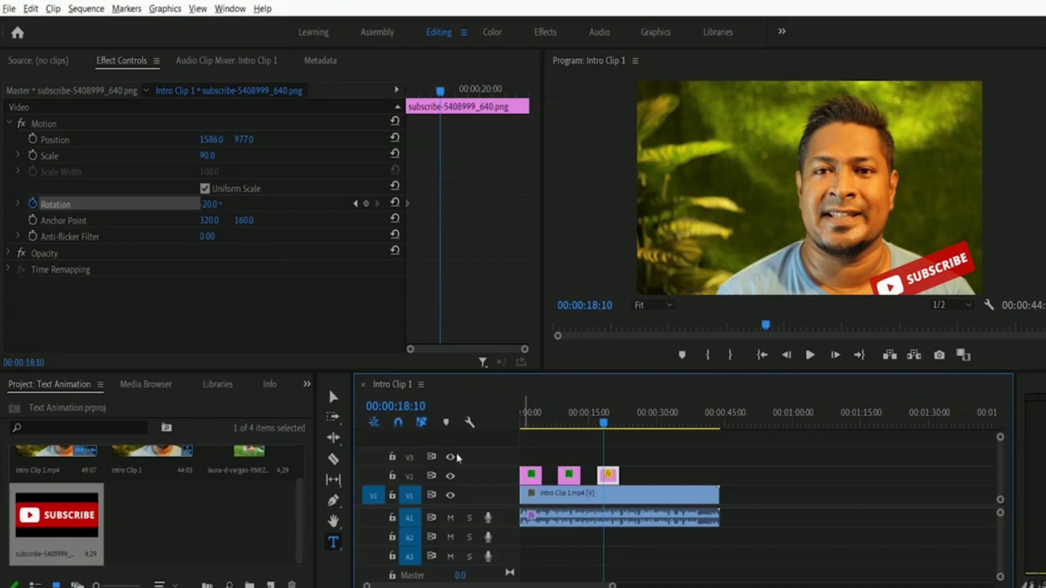
{"action": "left_click_drag", "start_coordinate": [212, 212], "coordinate": [212, 205]}
{"action": "left_click", "coordinate": [215, 204]}
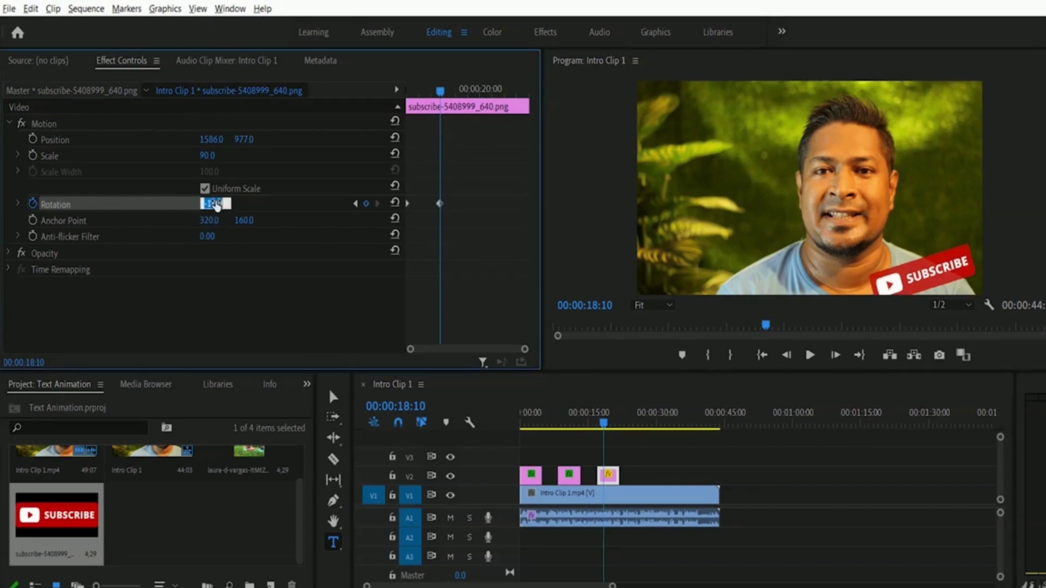
{"action": "key", "text": "Return"}
{"action": "left_click_drag", "start_coordinate": [211, 212], "coordinate": [245, 218]}
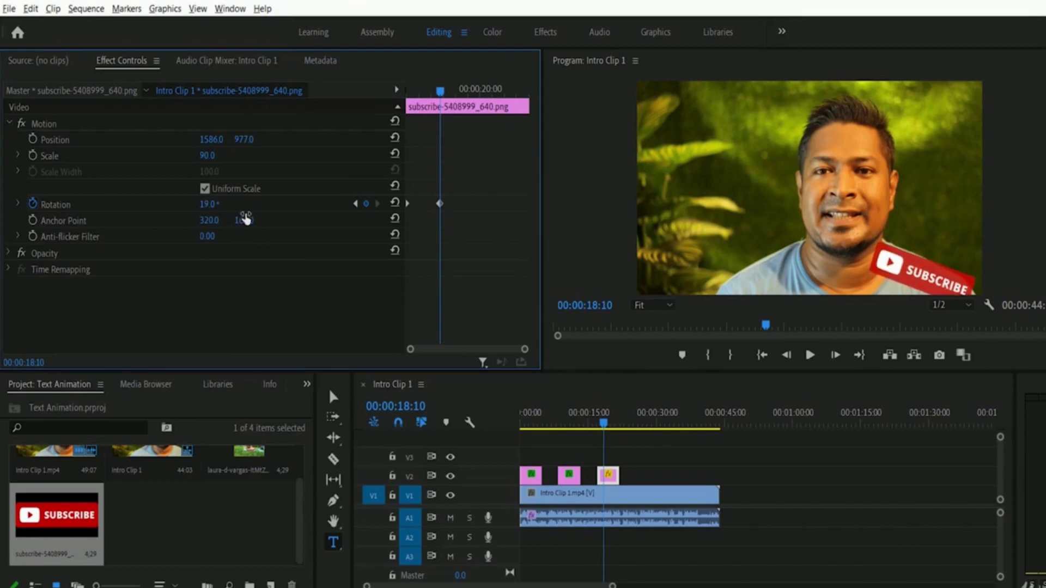
{"action": "left_click_drag", "start_coordinate": [246, 219], "coordinate": [247, 218]}
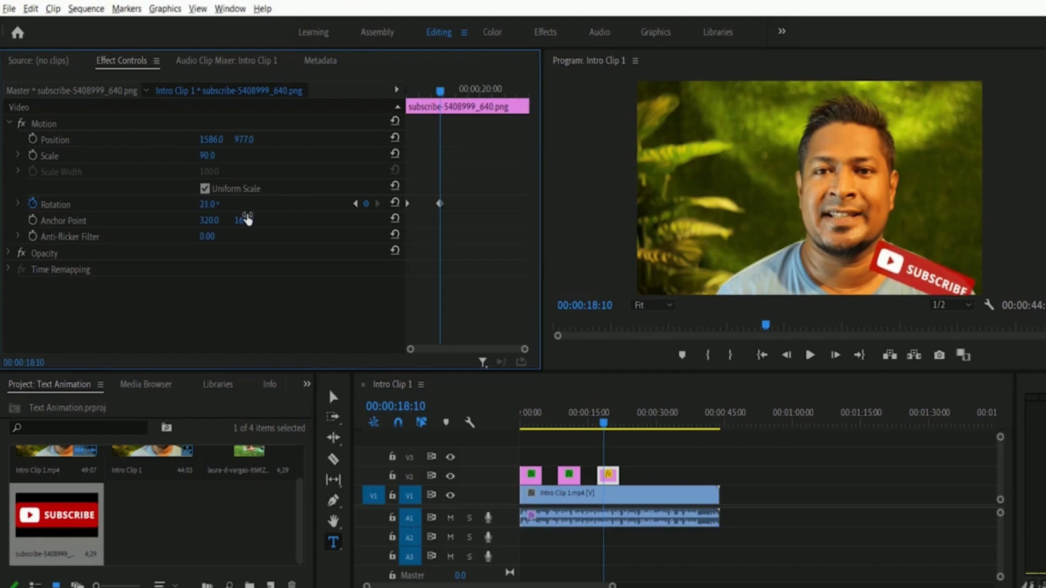
{"action": "left_click_drag", "start_coordinate": [246, 219], "coordinate": [246, 219]}
{"action": "key", "text": "Up"}
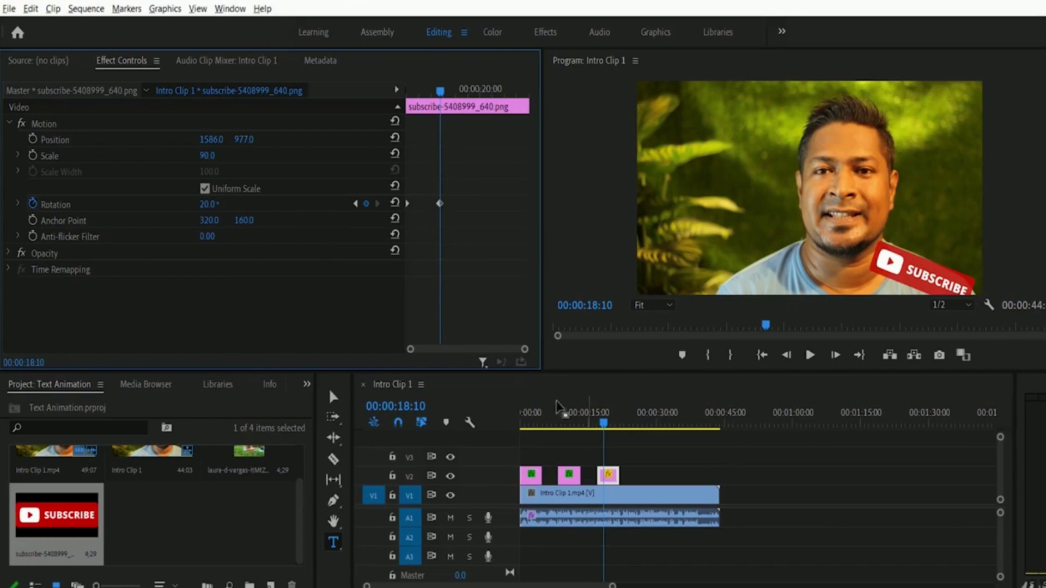
Step: Play back the subscribe image's first rotation swing from near the start of its clip
{"action": "left_click", "coordinate": [601, 428]}
{"action": "left_click_drag", "start_coordinate": [600, 428], "coordinate": [597, 428]}
{"action": "left_click", "coordinate": [810, 355]}
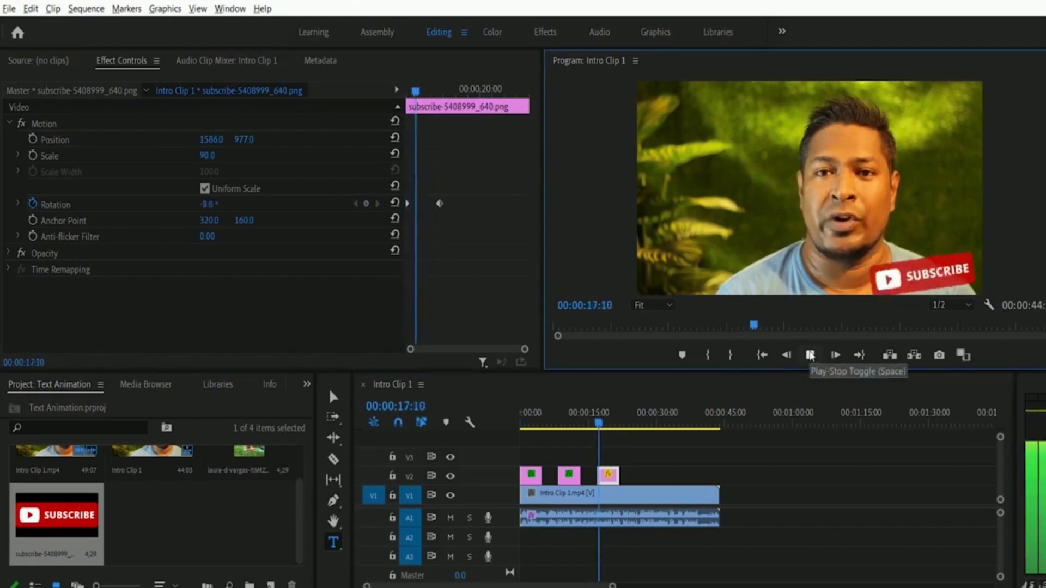
{"action": "left_click", "coordinate": [810, 355]}
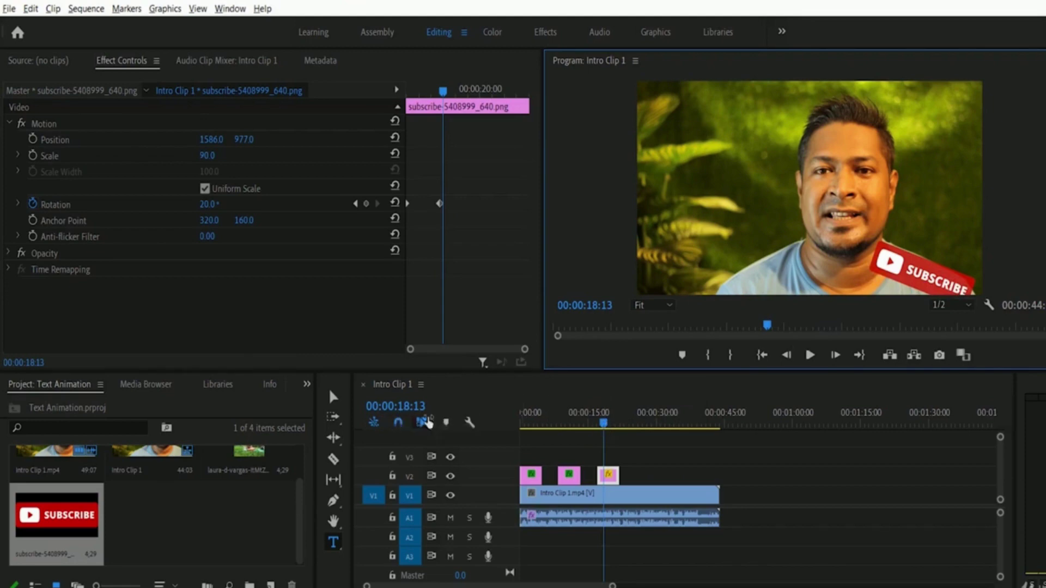
Step: Add a Rotation keyframe of -20° to the subscribe image at 00:00:19:12
{"action": "left_click", "coordinate": [603, 426]}
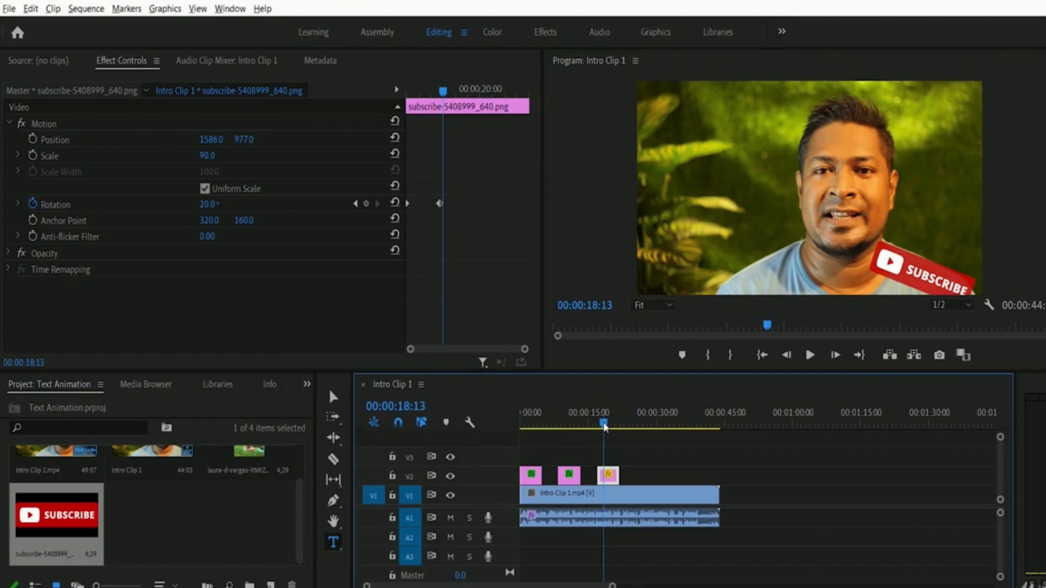
{"action": "left_click_drag", "start_coordinate": [604, 427], "coordinate": [607, 427]}
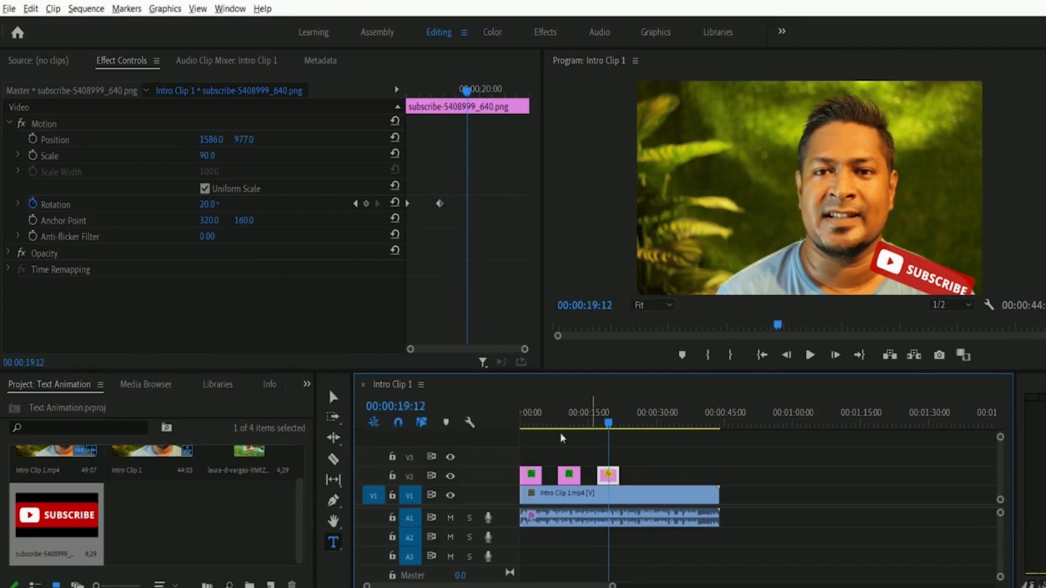
{"action": "left_click", "coordinate": [397, 421]}
{"action": "left_click_drag", "start_coordinate": [213, 212], "coordinate": [182, 214]}
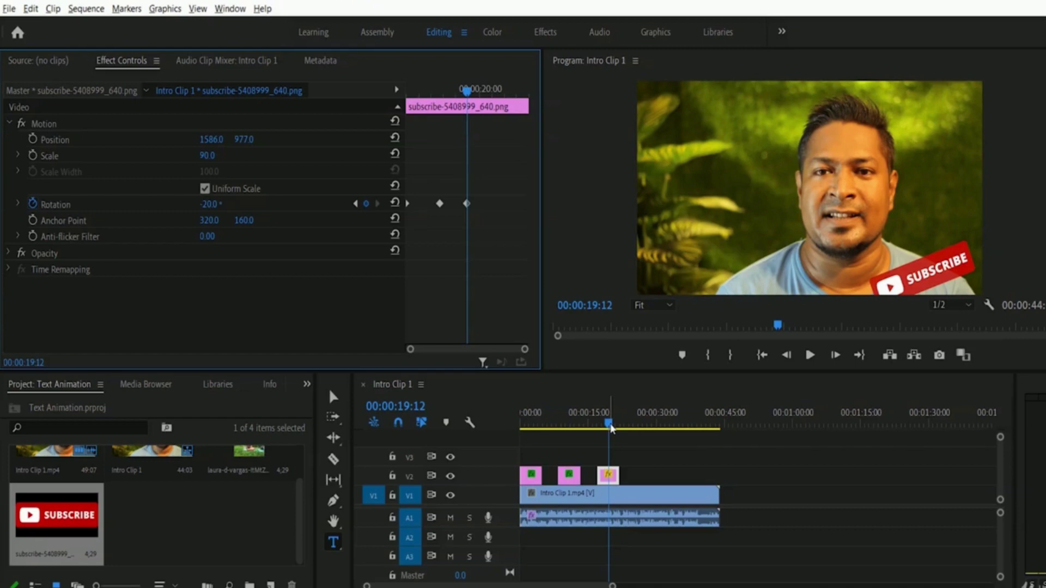
Step: Add a Rotation keyframe of 20° to the subscribe image at 00:00:20:14
{"action": "left_click_drag", "start_coordinate": [610, 427], "coordinate": [613, 428]}
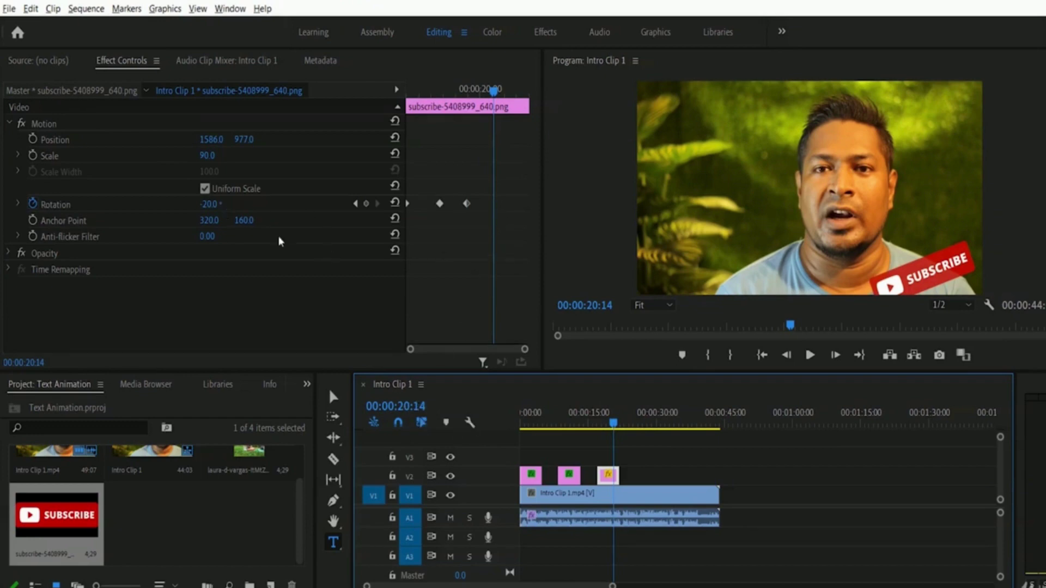
{"action": "left_click", "coordinate": [209, 204]}
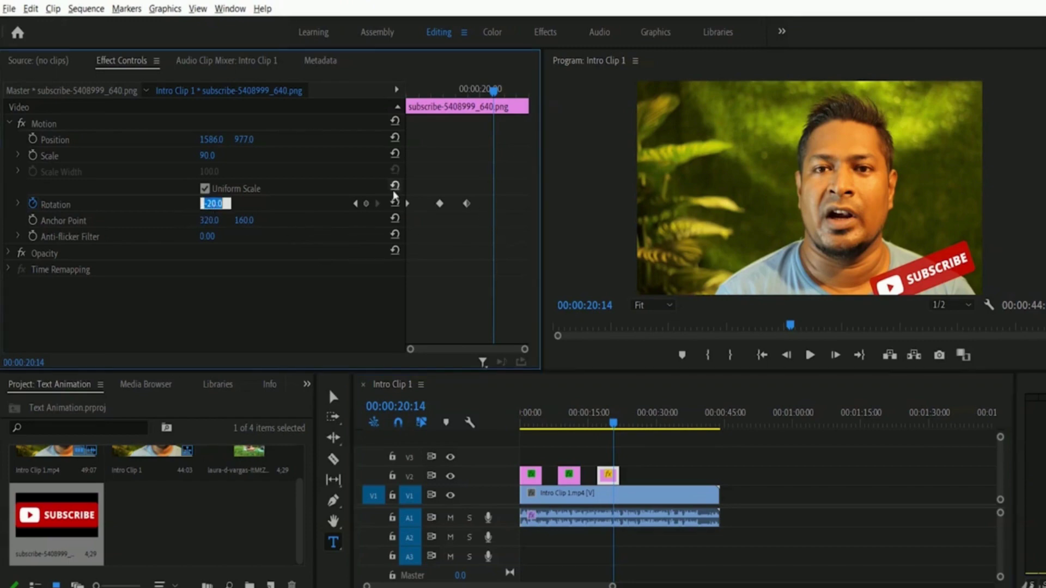
{"action": "type", "text": "20"}
{"action": "key", "text": "Return"}
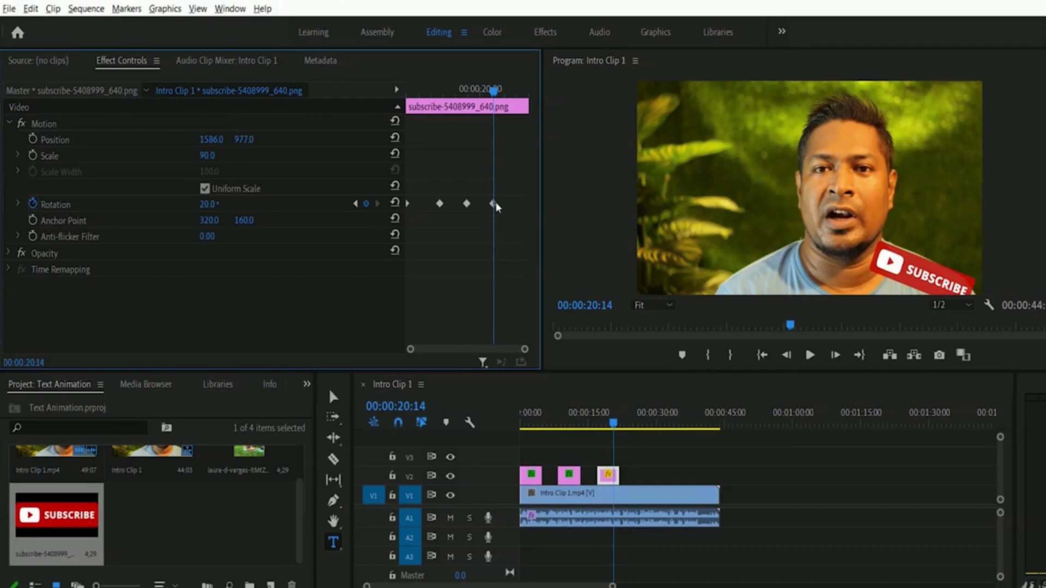
Step: Level the subscribe image at the end of its clip with a Rotation keyframe of 0° at 00:00:21:16
{"action": "left_click", "coordinate": [614, 426]}
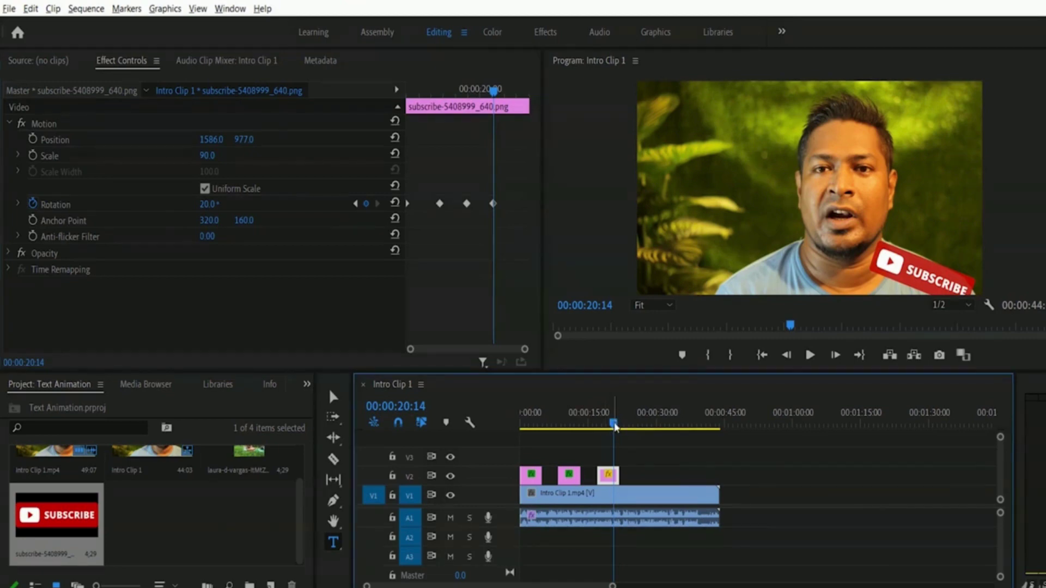
{"action": "left_click_drag", "start_coordinate": [614, 426], "coordinate": [621, 427]}
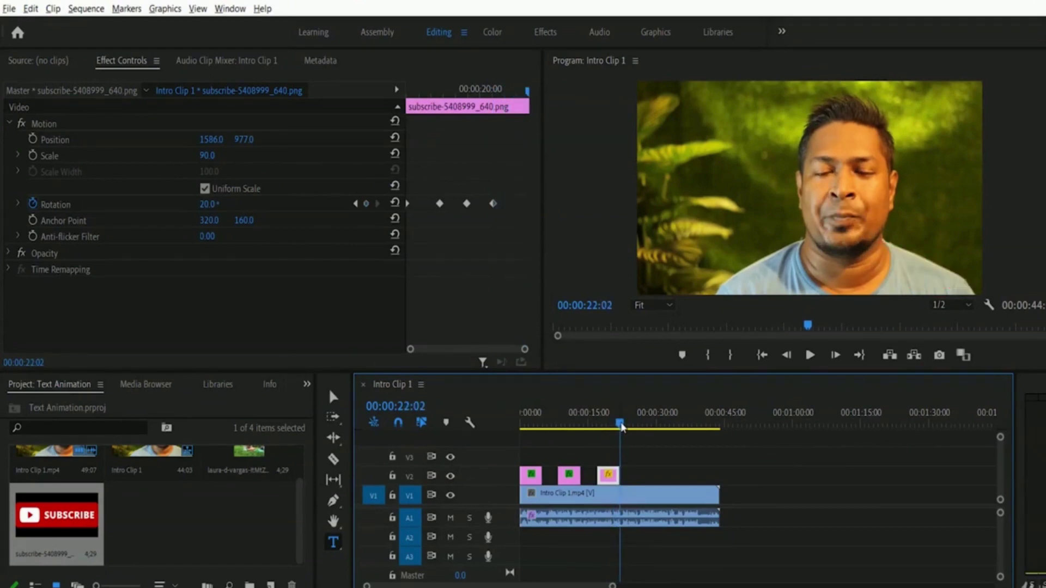
{"action": "left_click_drag", "start_coordinate": [622, 426], "coordinate": [618, 426]}
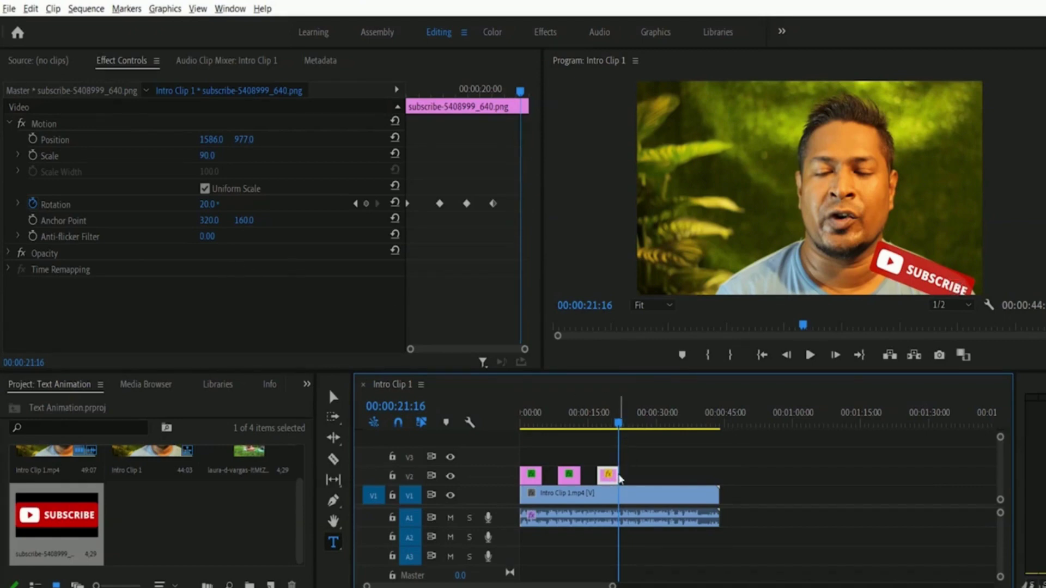
{"action": "left_click", "coordinate": [209, 206]}
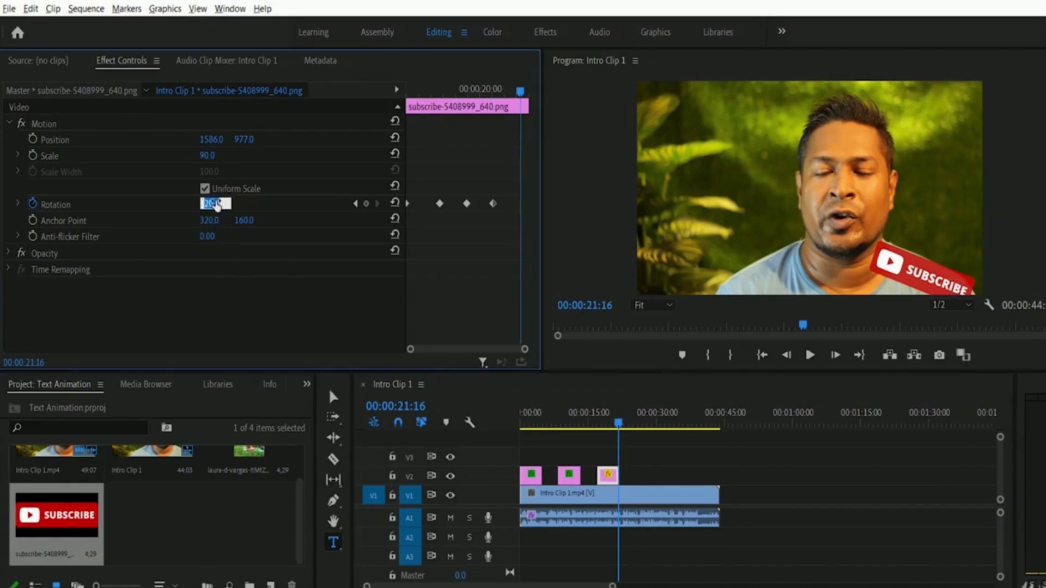
{"action": "type", "text": "0"}
{"action": "key", "text": "Return"}
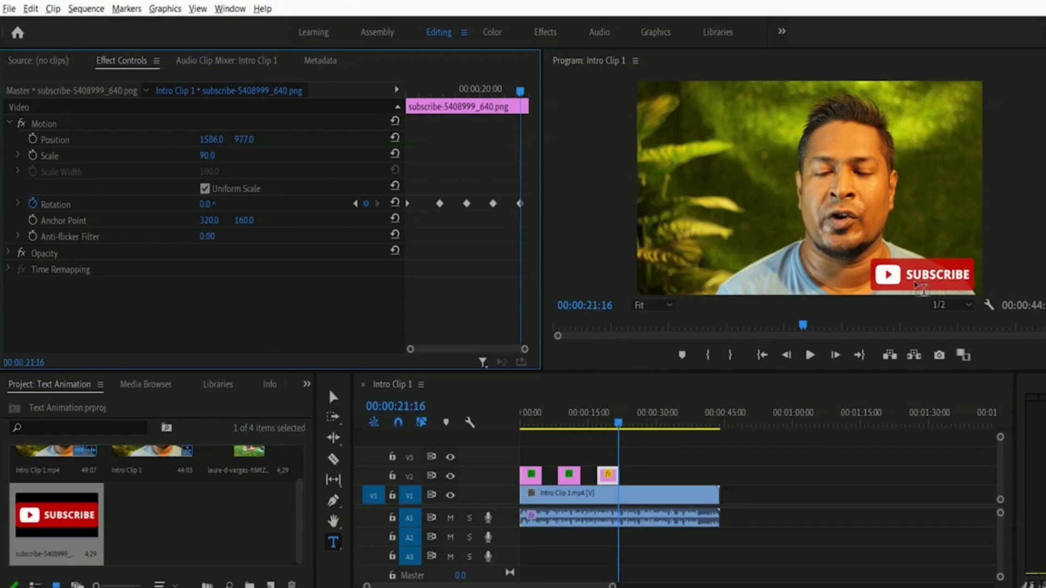
Step: Play back the subscribe image's complete swinging animation from 00:00:16:02 and scrub through its keyframes
{"action": "left_click", "coordinate": [593, 423]}
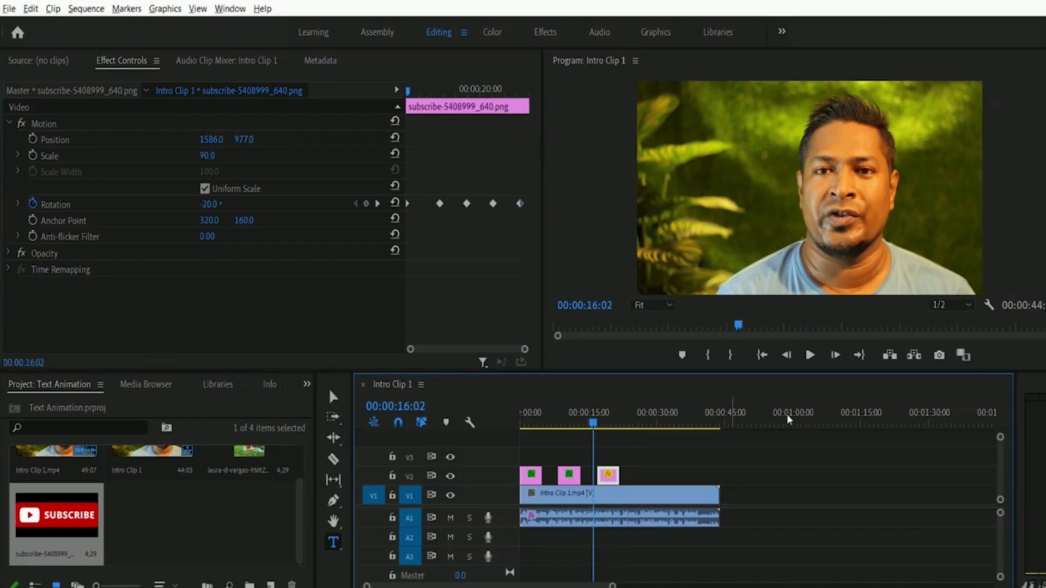
{"action": "left_click", "coordinate": [810, 356]}
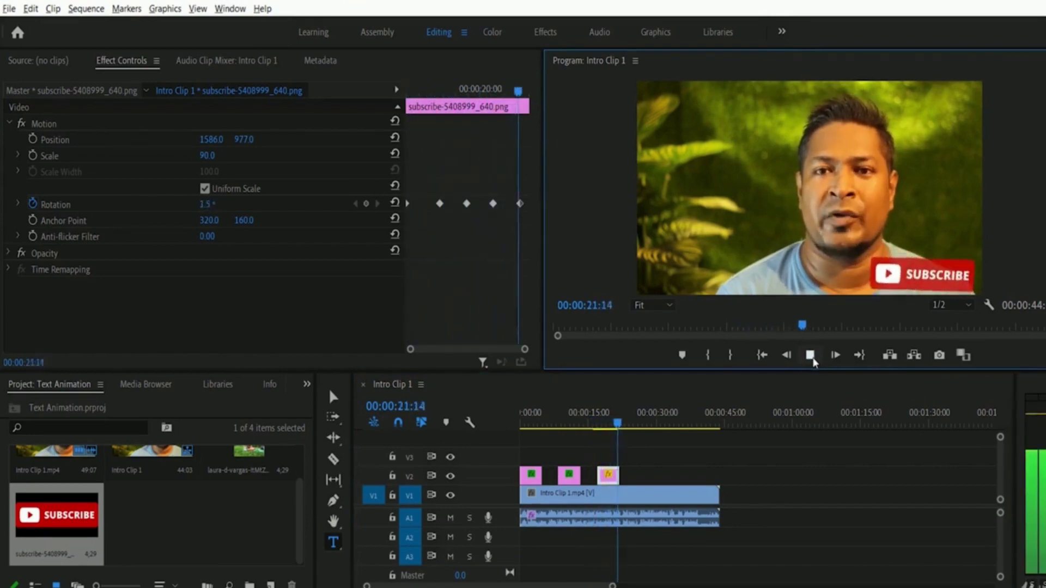
{"action": "left_click", "coordinate": [810, 356]}
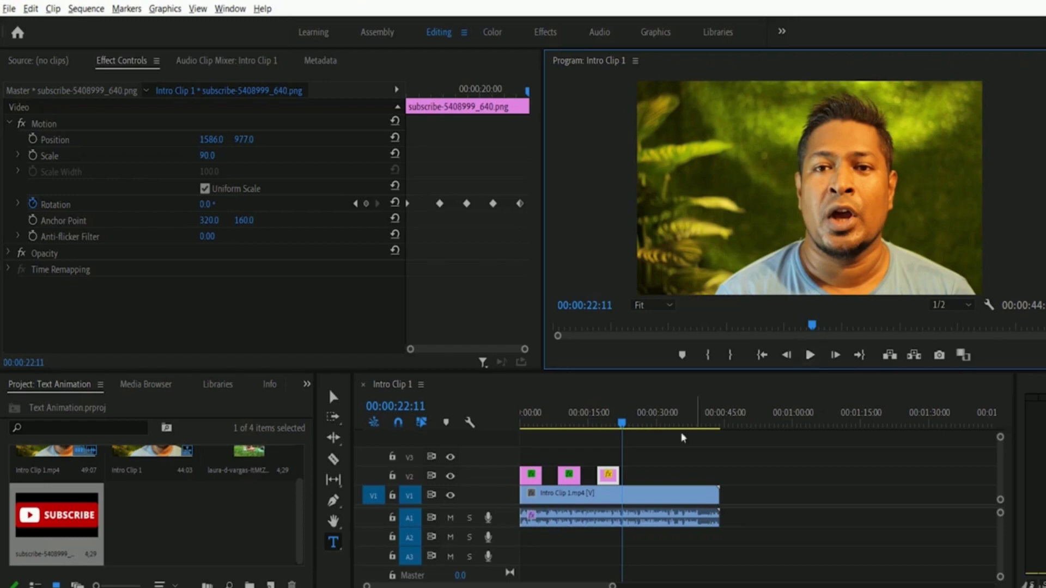
{"action": "left_click", "coordinate": [601, 424]}
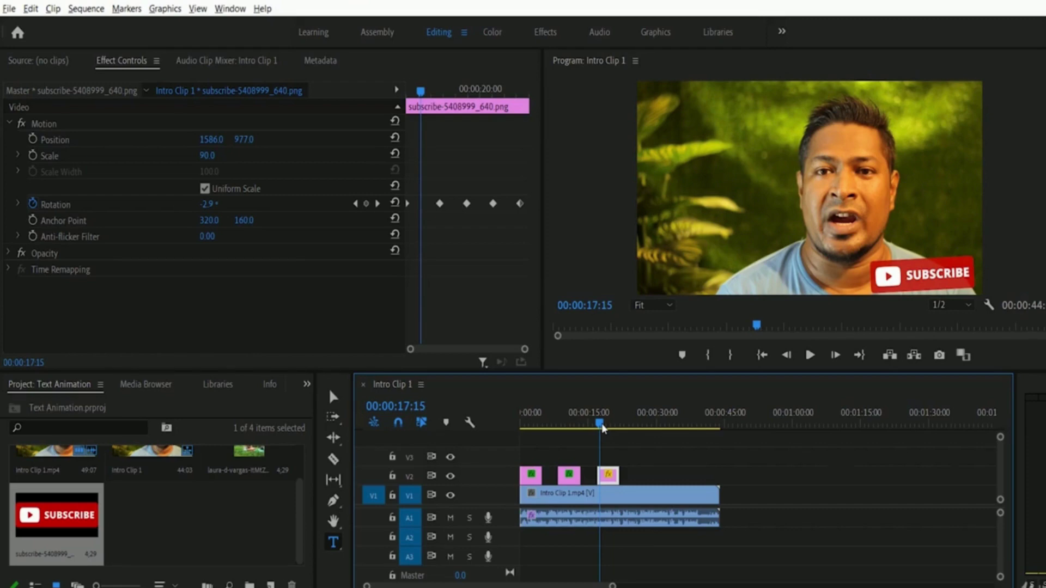
{"action": "left_click_drag", "start_coordinate": [601, 423], "coordinate": [608, 423]}
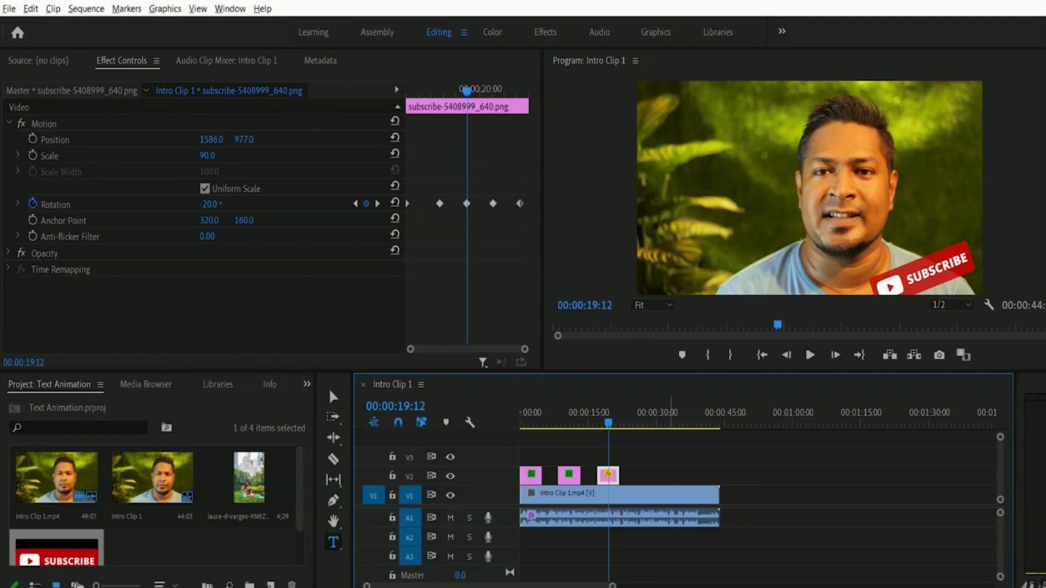
Step: Place the portrait park photo on track V2 after the subscribe image and move the playhead over it to 00:00:27:05
{"action": "left_click", "coordinate": [240, 485]}
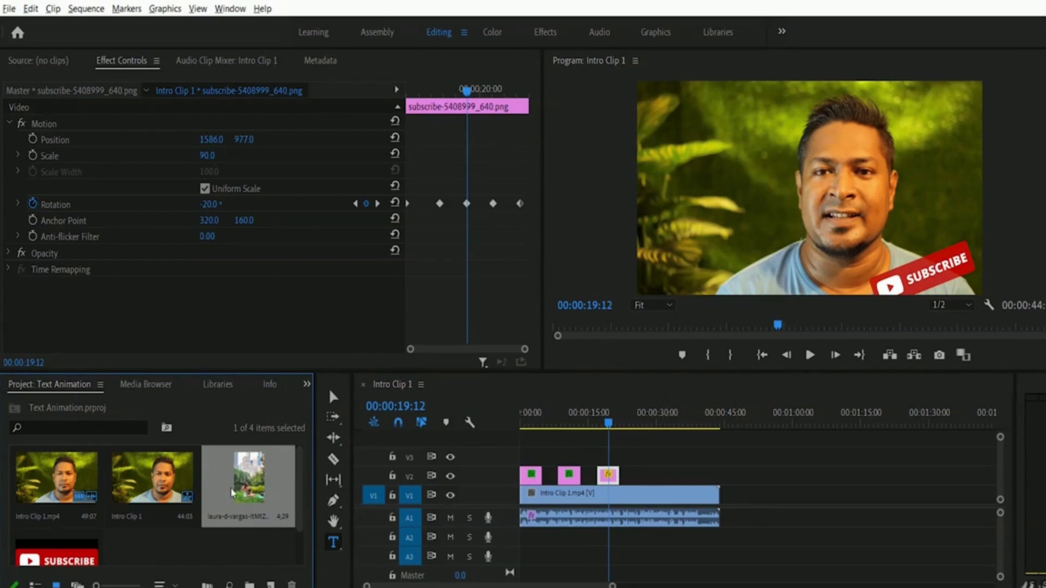
{"action": "left_click_drag", "start_coordinate": [224, 481], "coordinate": [641, 486]}
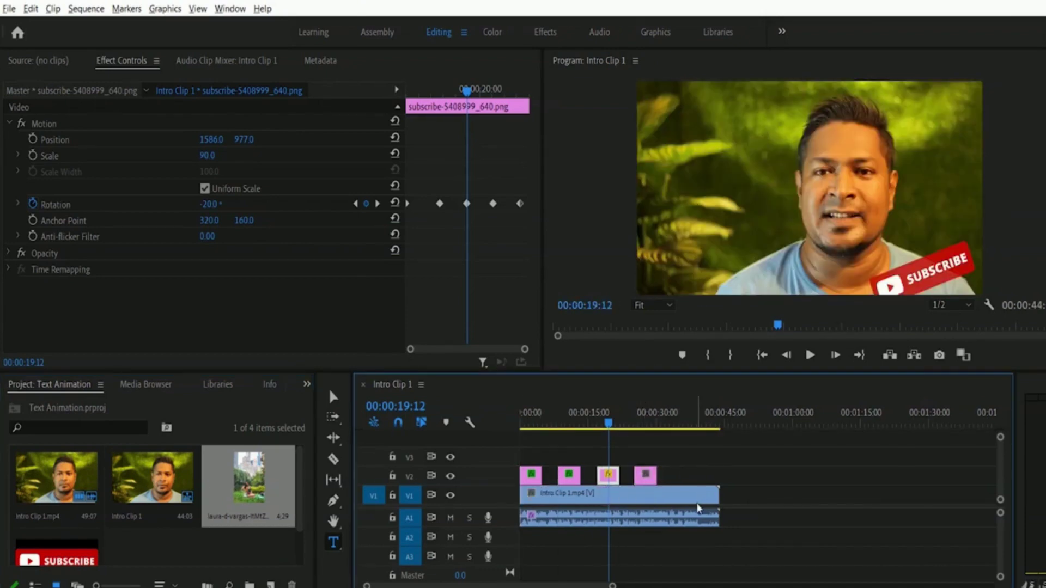
{"action": "left_click", "coordinate": [644, 423]}
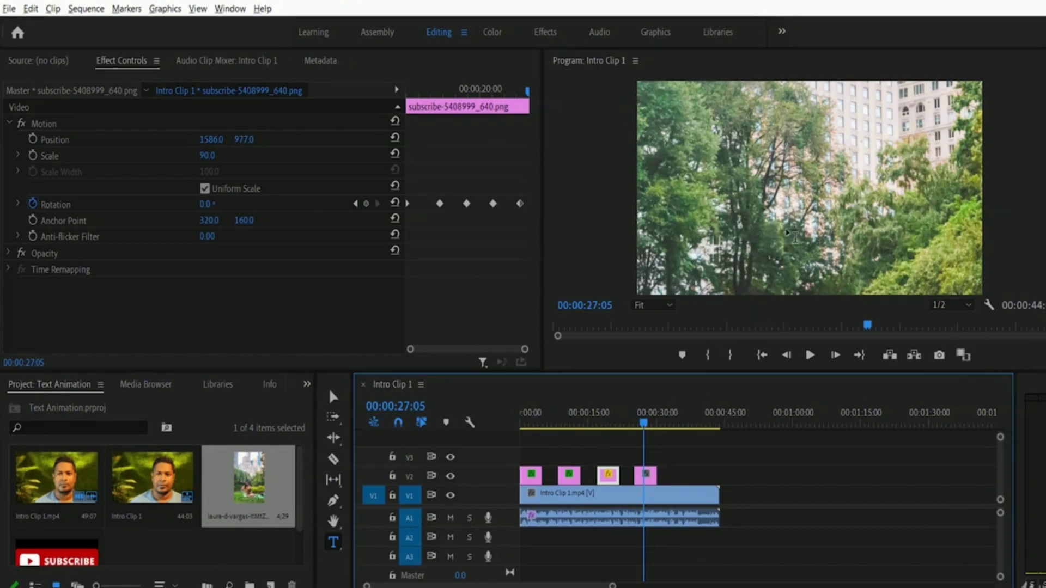
Step: Fit the park photo on track V2 to the frame with Scale to Frame Size and move the playhead to 00:00:27:08
{"action": "left_click", "coordinate": [651, 480]}
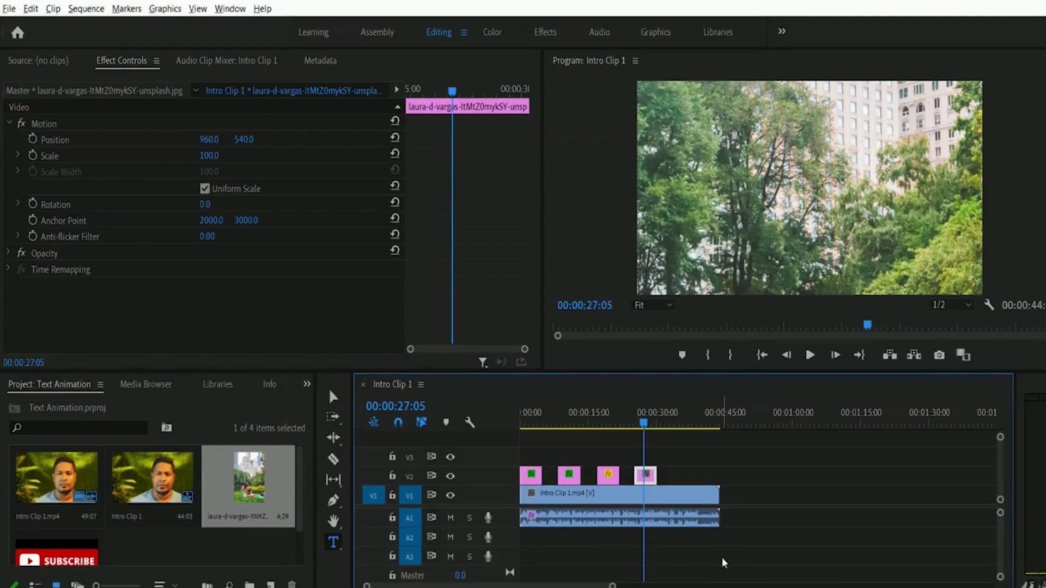
{"action": "key", "text": "="}
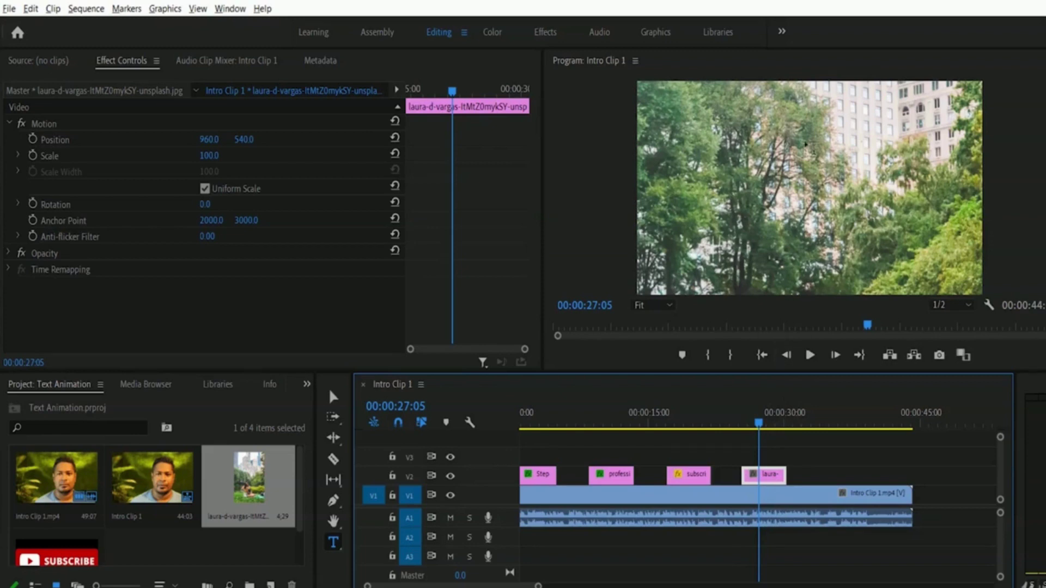
{"action": "right_click", "coordinate": [771, 477]}
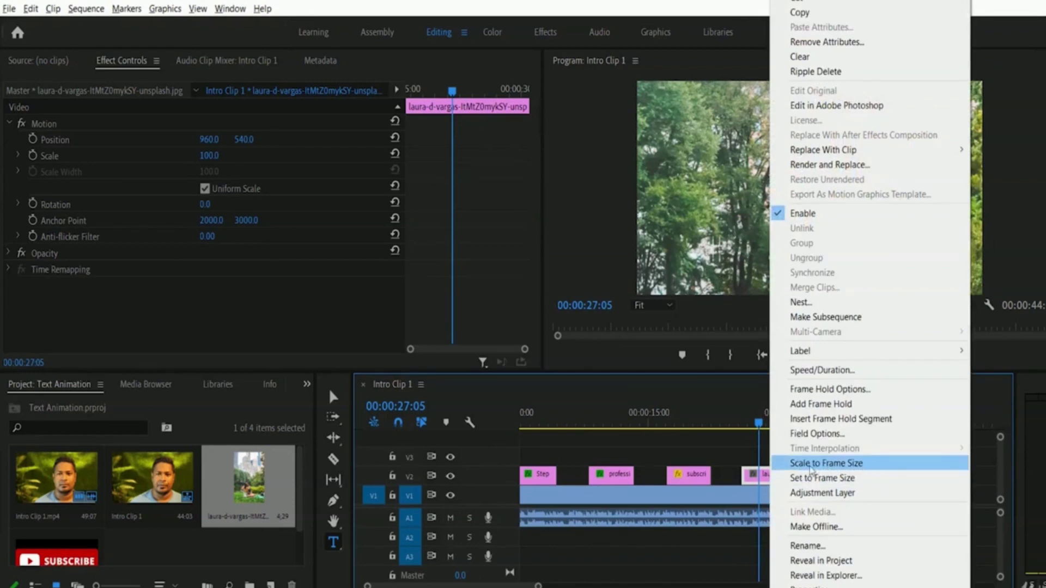
{"action": "left_click", "coordinate": [875, 464]}
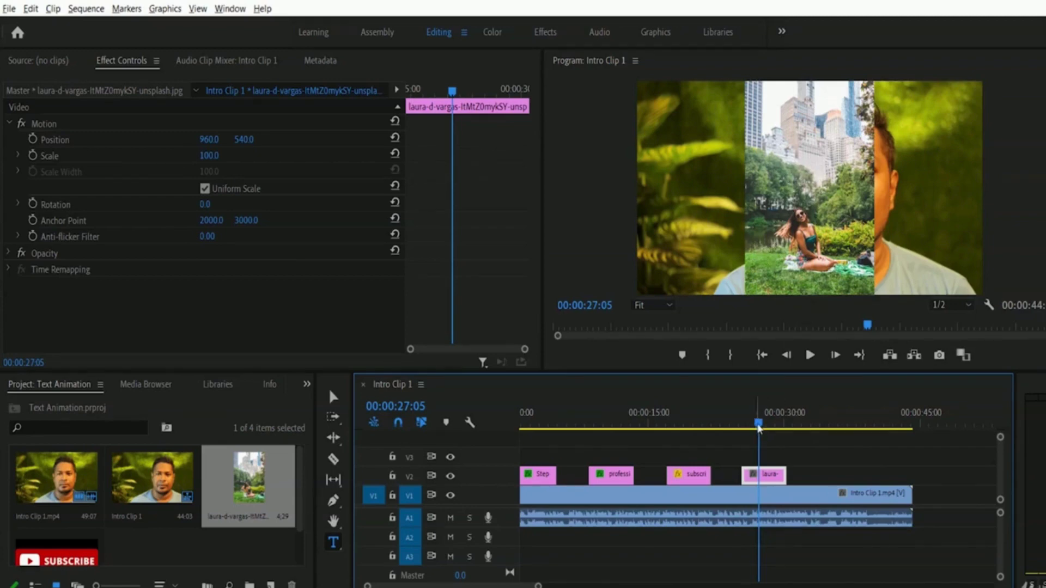
{"action": "left_click_drag", "start_coordinate": [759, 428], "coordinate": [760, 429]}
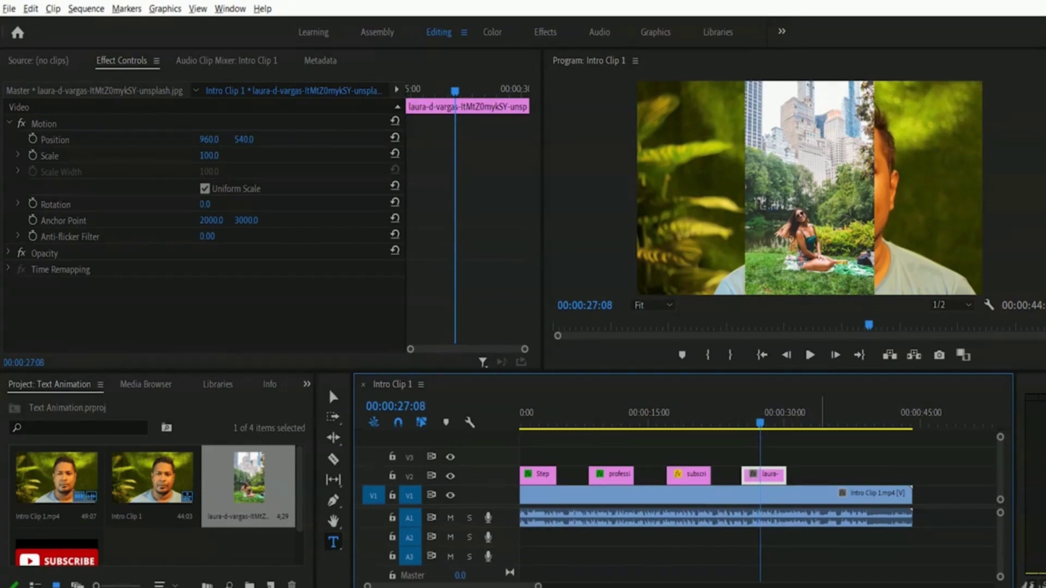
Step: Keyframe the park photo's Scale from 100 at its clip start, 00:00:25:08, to 150 at 00:00:28:04
{"action": "left_click", "coordinate": [744, 424]}
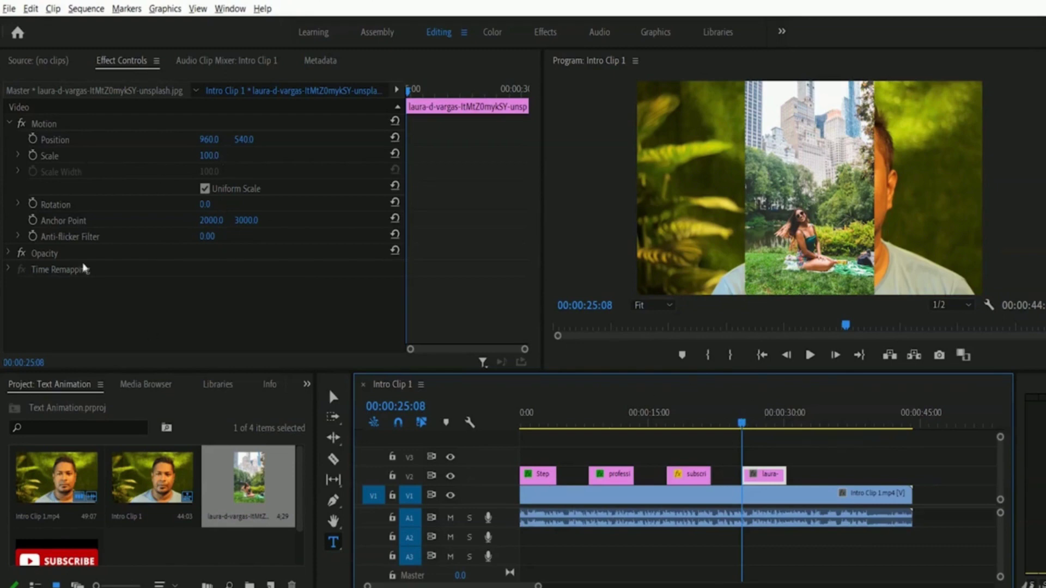
{"action": "left_click", "coordinate": [34, 155]}
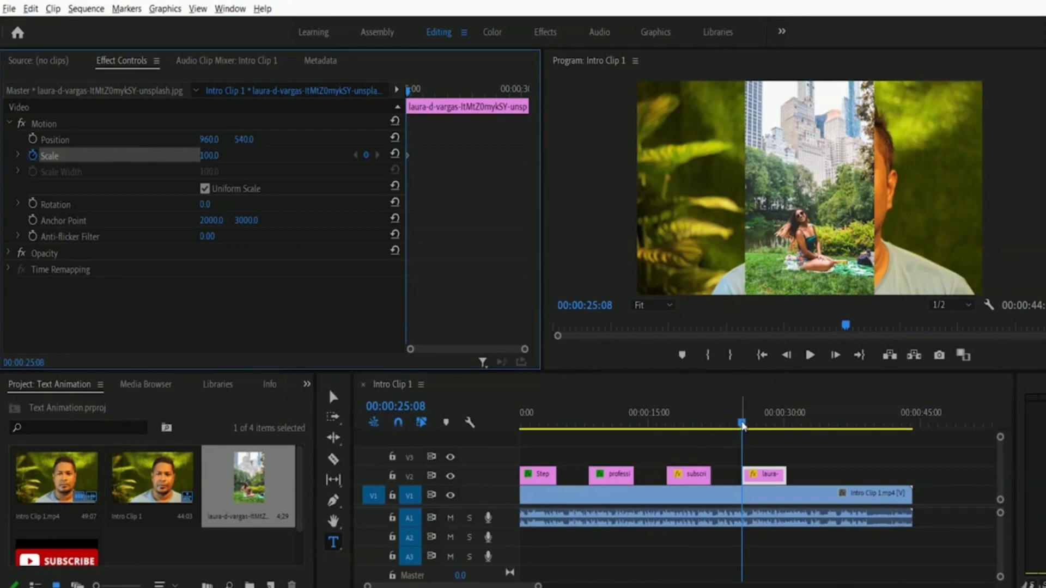
{"action": "left_click_drag", "start_coordinate": [742, 425], "coordinate": [767, 425]}
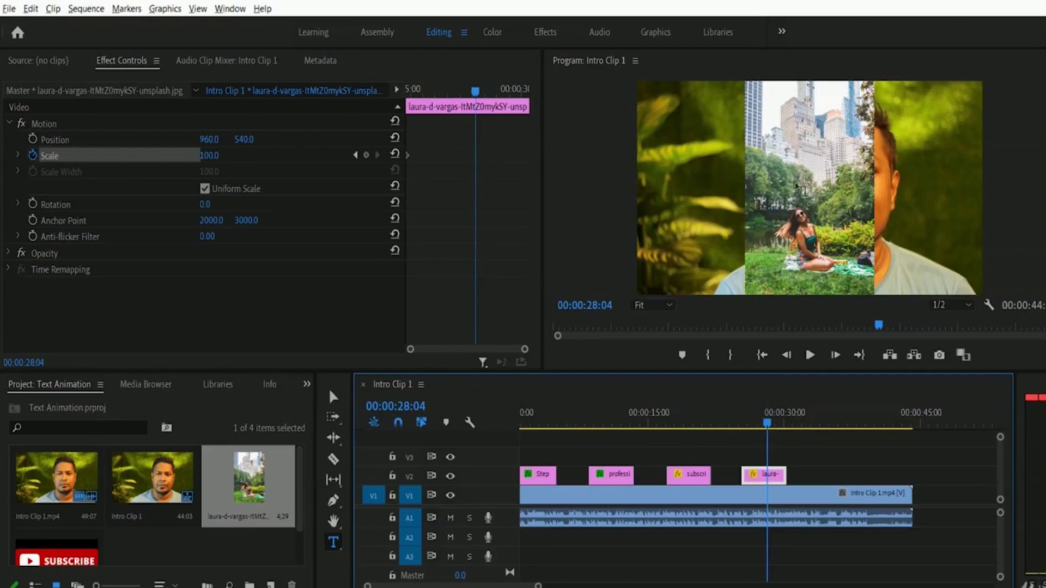
{"action": "left_click_drag", "start_coordinate": [210, 162], "coordinate": [210, 162]}
{"action": "left_click", "coordinate": [208, 157]}
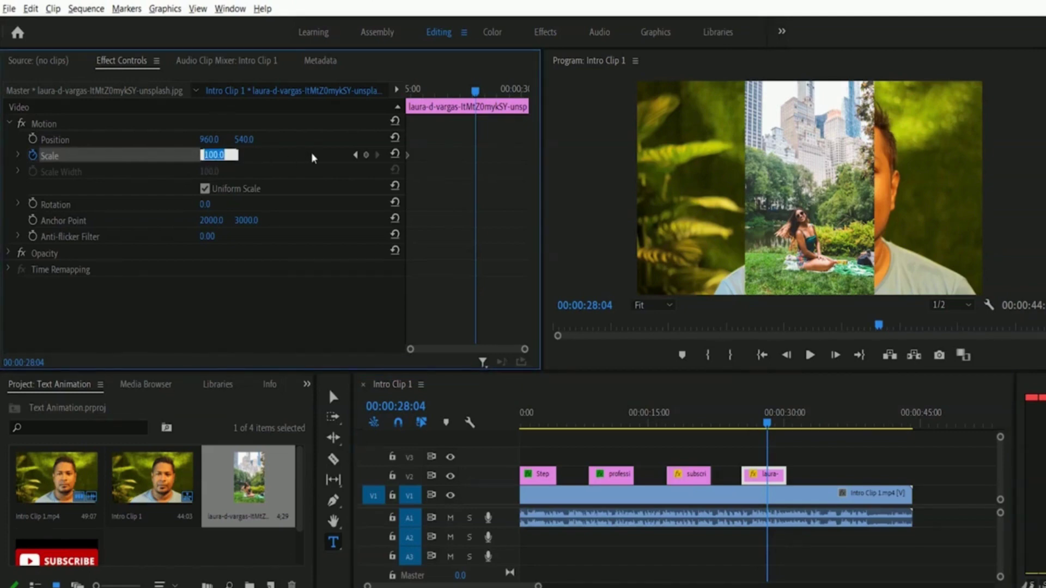
{"action": "type", "text": "150"}
{"action": "key", "text": "Return"}
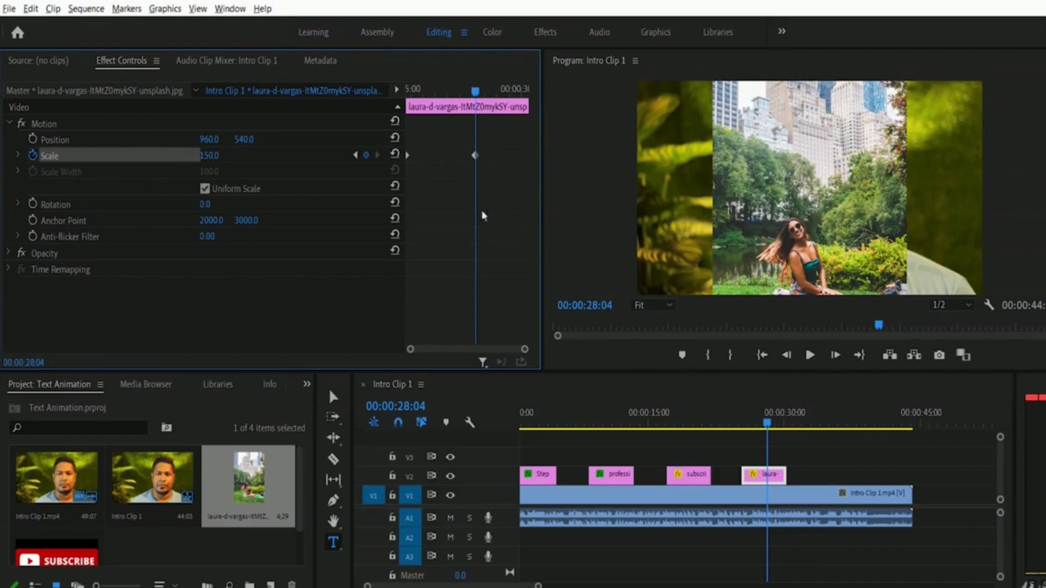
Step: Play back the park photo's Scale animation from the start of its clip
{"action": "left_click_drag", "start_coordinate": [767, 426], "coordinate": [740, 424]}
{"action": "left_click", "coordinate": [808, 354]}
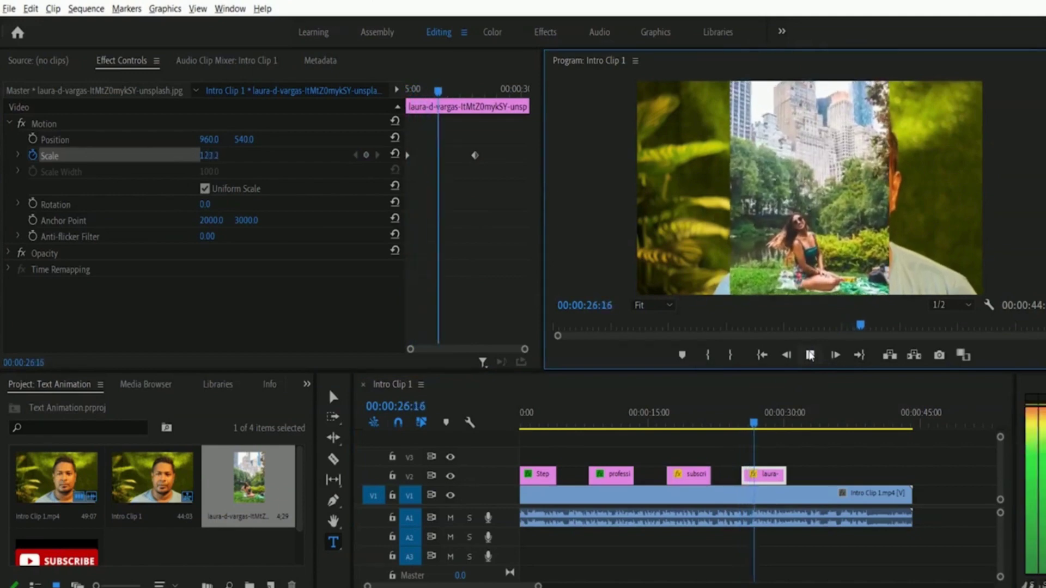